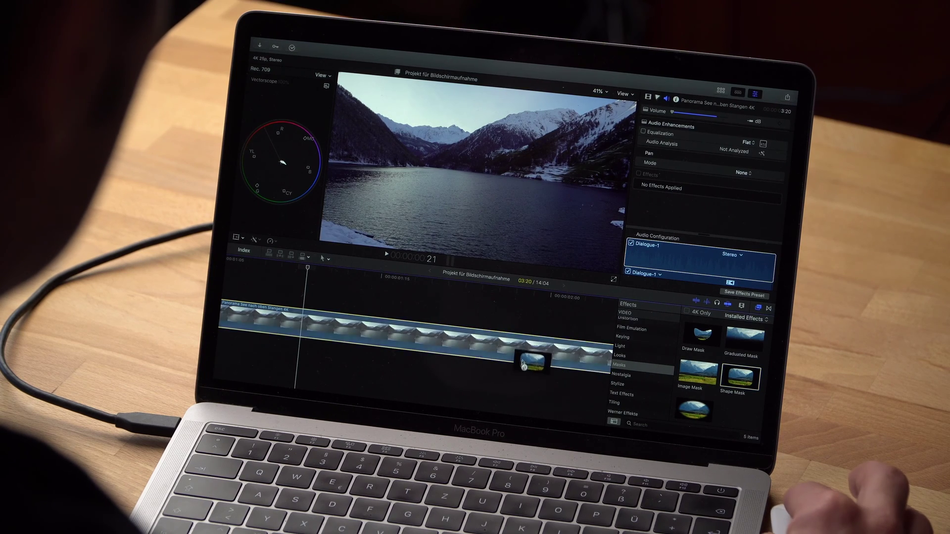
- Apply a Shape Mask to the lake clip and resize it wider and shorter
{"action": "left_click_drag", "start_coordinate": [524, 358], "coordinate": [524, 357]}
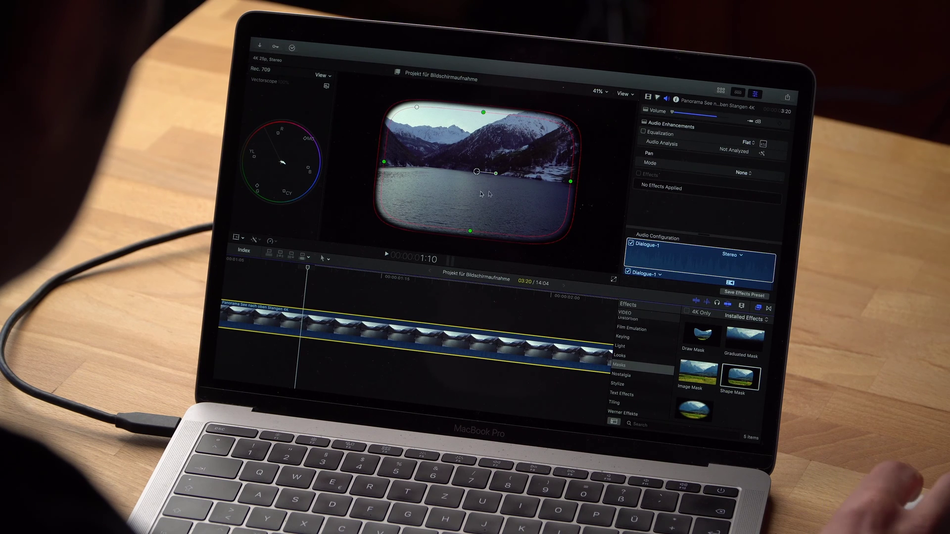
{"action": "left_click_drag", "start_coordinate": [570, 182], "coordinate": [594, 184]}
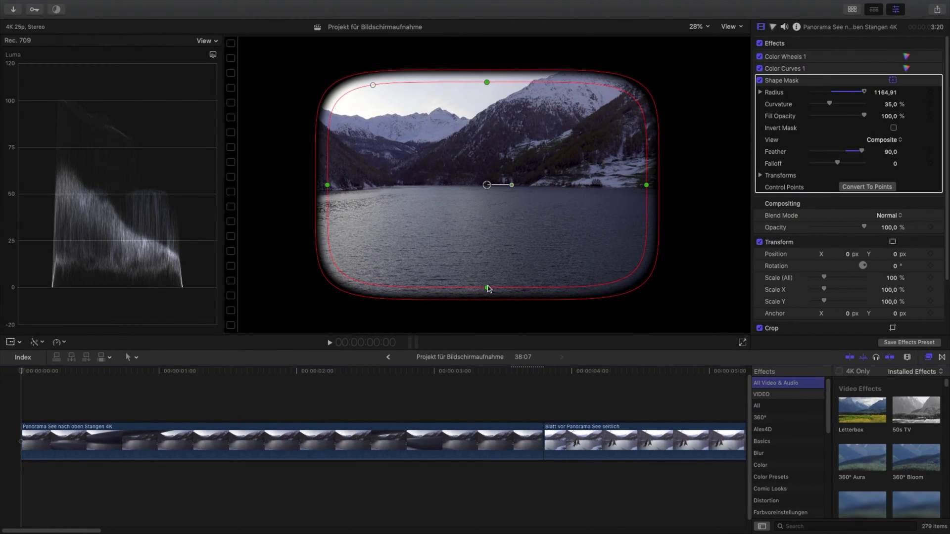
{"action": "left_click_drag", "start_coordinate": [487, 289], "coordinate": [487, 274]}
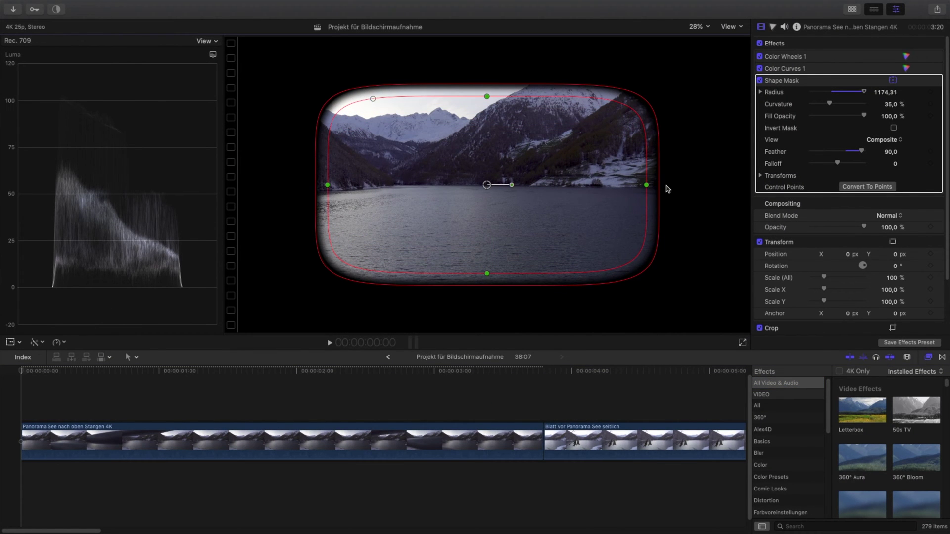
{"action": "left_click_drag", "start_coordinate": [666, 186], "coordinate": [612, 186]}
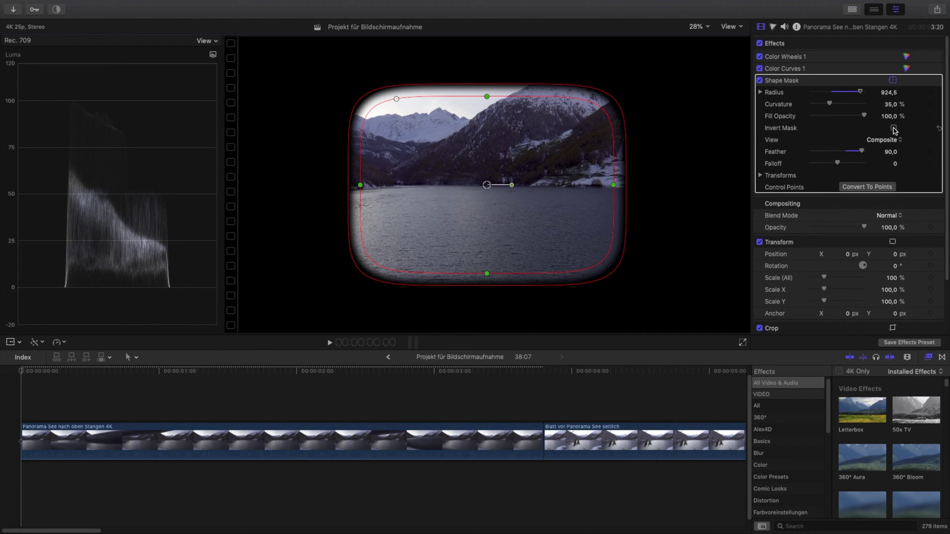
- Invert the mask and reshape it so it blacks out a wide central area
{"action": "left_click", "coordinate": [894, 128]}
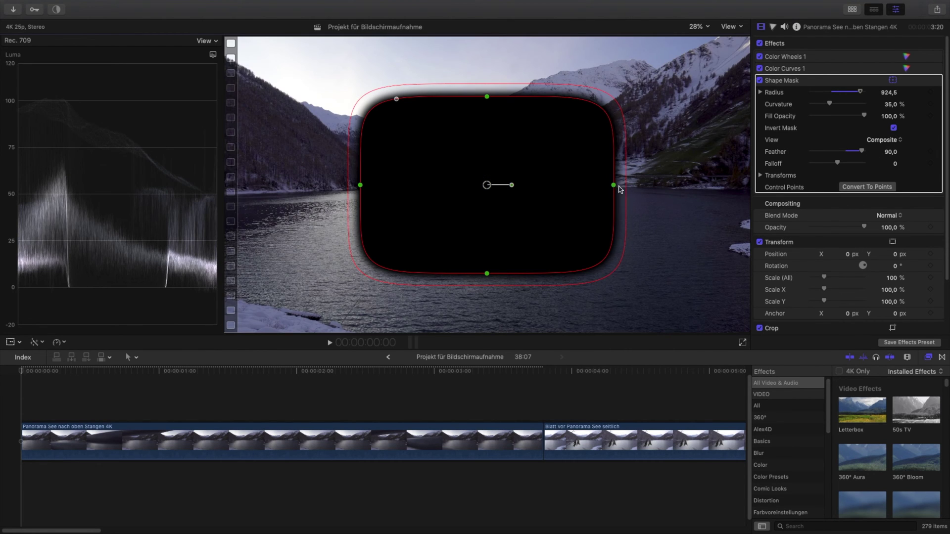
{"action": "left_click_drag", "start_coordinate": [619, 189], "coordinate": [687, 188]}
{"action": "mouse_move", "coordinate": [488, 100]}
{"action": "left_mouse_down"}
{"action": "mouse_move", "coordinate": [488, 79]}
{"action": "mouse_move", "coordinate": [488, 125]}
{"action": "left_mouse_up"}
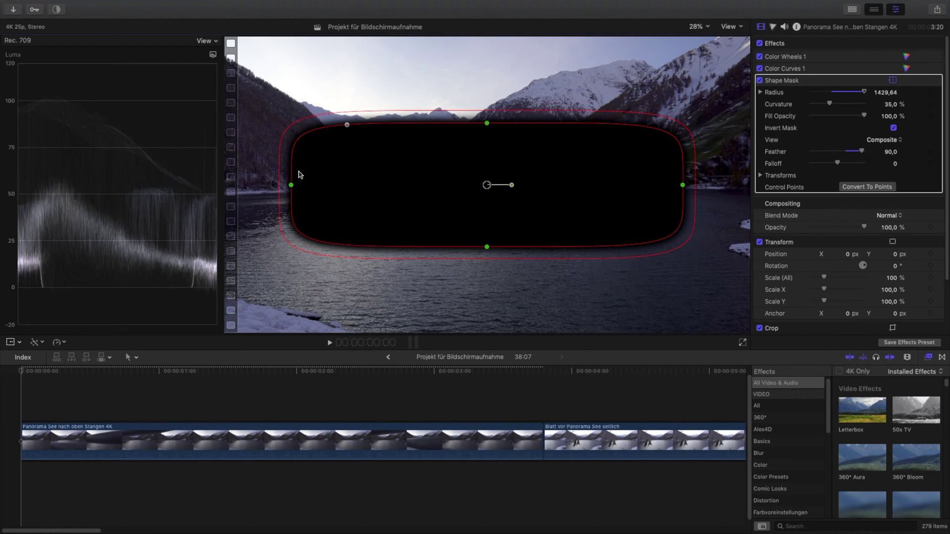
{"action": "left_click_drag", "start_coordinate": [291, 186], "coordinate": [353, 188]}
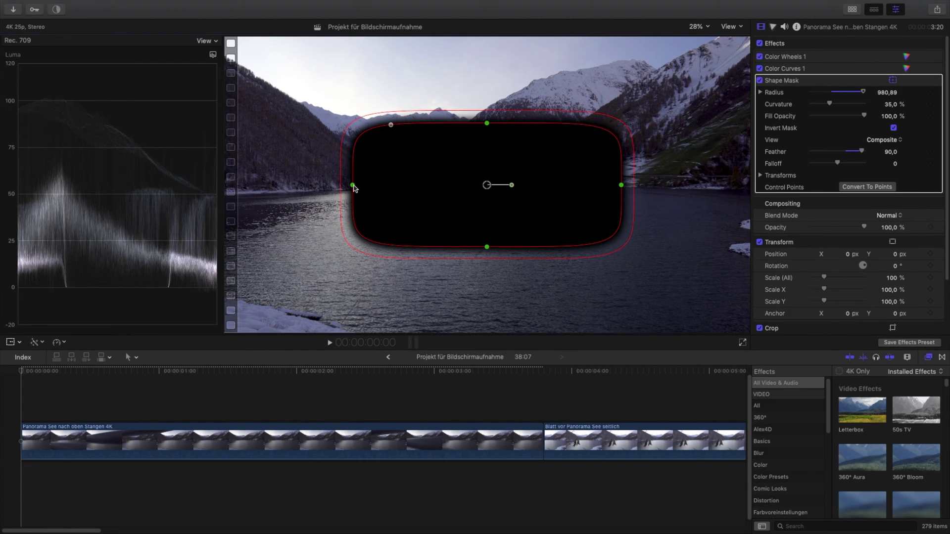
- Delete the lake clip's Shape Mask and browse to the Masks category of Effects
{"action": "key", "text": "Delete"}
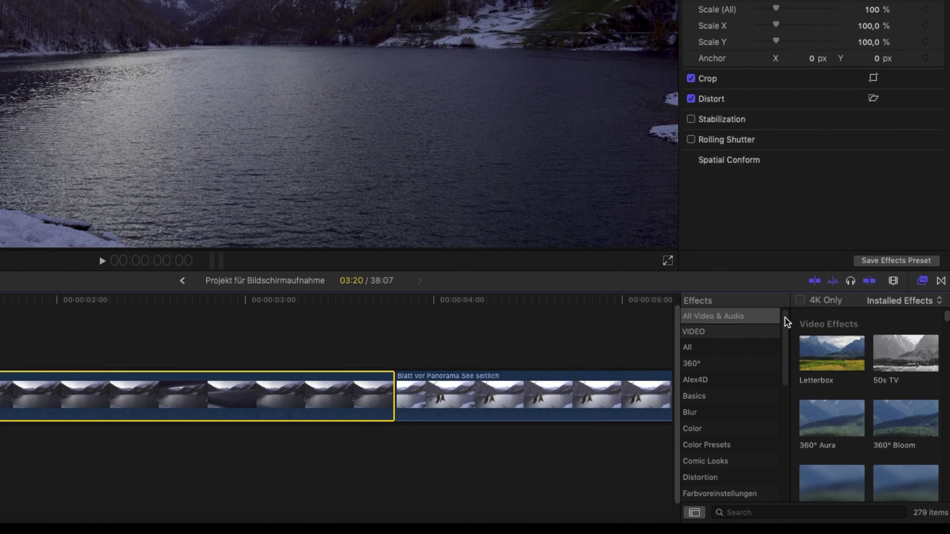
{"action": "scroll", "coordinate": [784, 326], "scroll_direction": "down", "scroll_amount": 5}
{"action": "left_click_drag", "start_coordinate": [785, 347], "coordinate": [785, 401]}
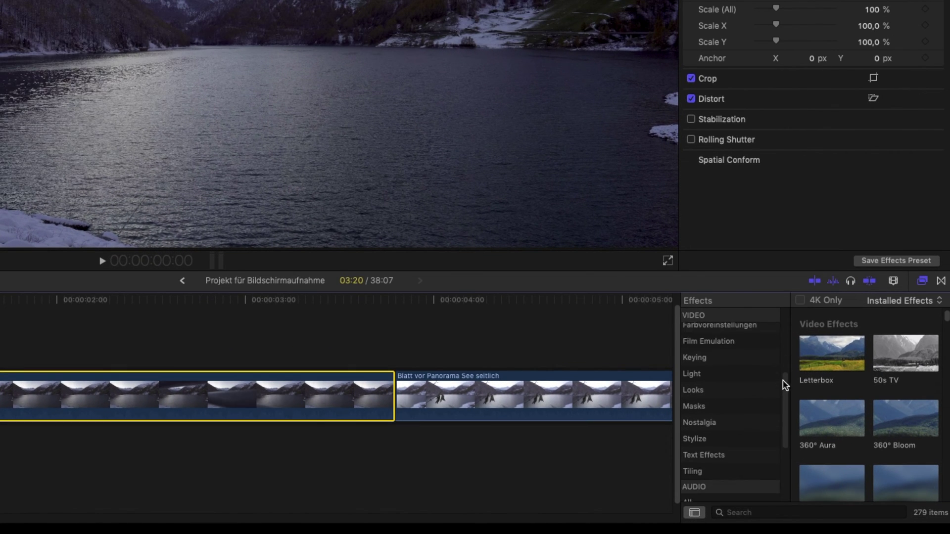
{"action": "left_click", "coordinate": [705, 365]}
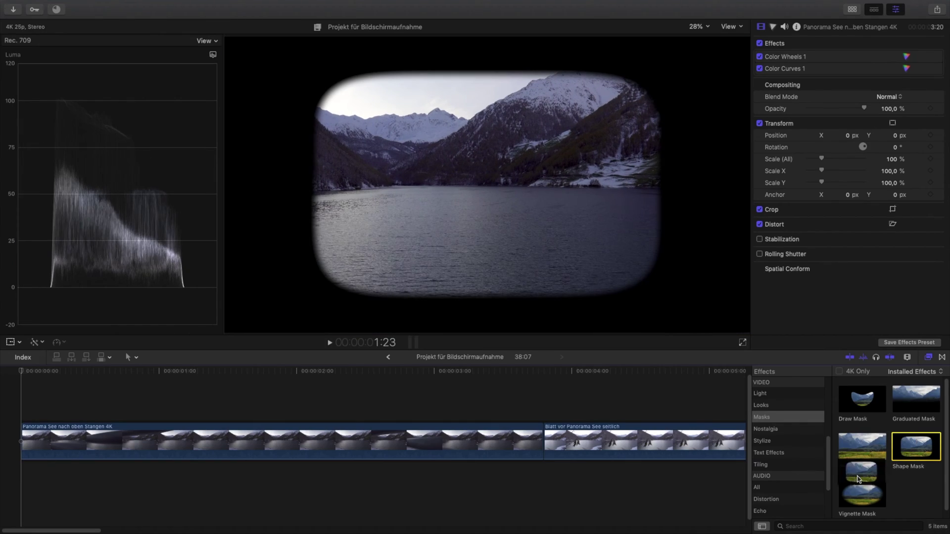
- Apply a new Shape Mask to the lake clip, shorten it, set Curvature 0%, and feather its edge
{"action": "left_click_drag", "start_coordinate": [917, 452], "coordinate": [470, 447]}
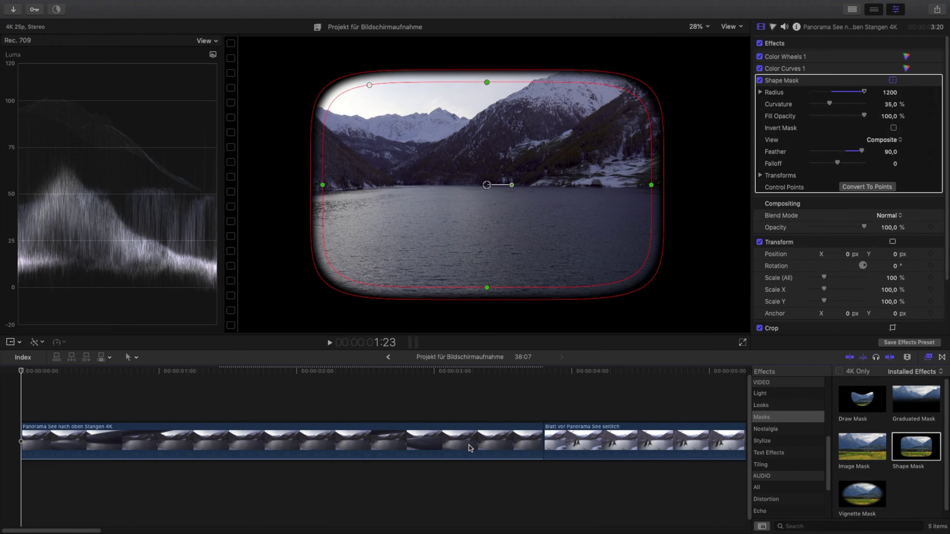
{"action": "left_click_drag", "start_coordinate": [488, 290], "coordinate": [488, 275]}
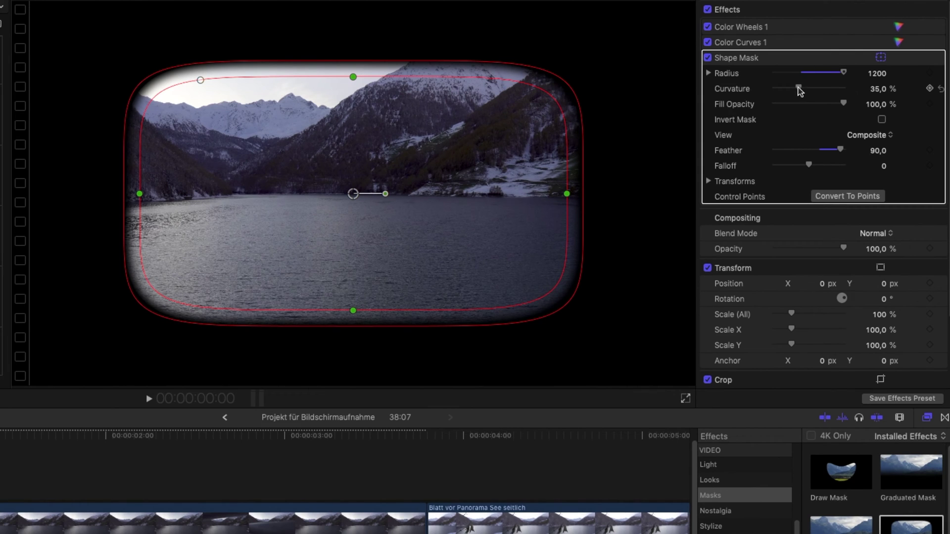
{"action": "left_click_drag", "start_coordinate": [798, 89], "coordinate": [772, 94]}
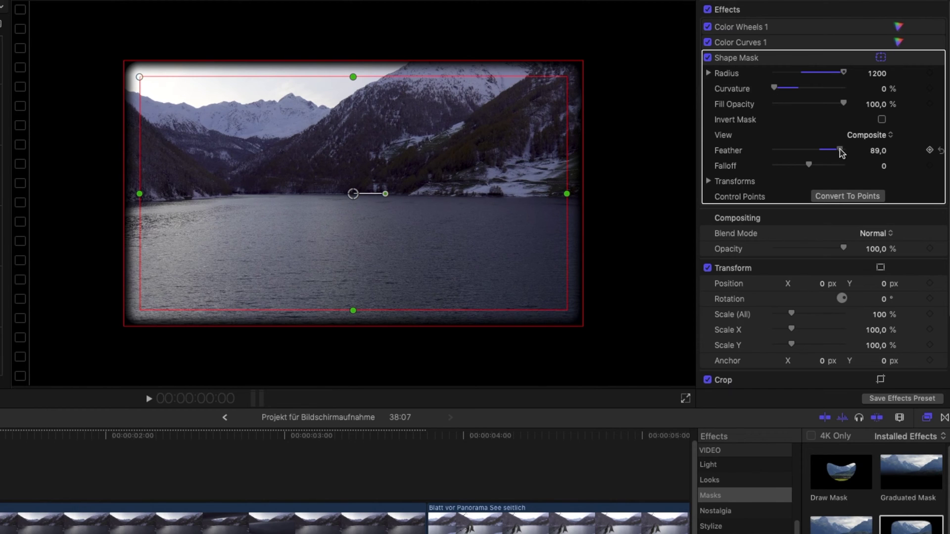
{"action": "mouse_move", "coordinate": [841, 153]}
{"action": "left_mouse_down"}
{"action": "mouse_move", "coordinate": [774, 165]}
{"action": "mouse_move", "coordinate": [840, 169]}
{"action": "mouse_move", "coordinate": [831, 169]}
{"action": "left_mouse_up"}
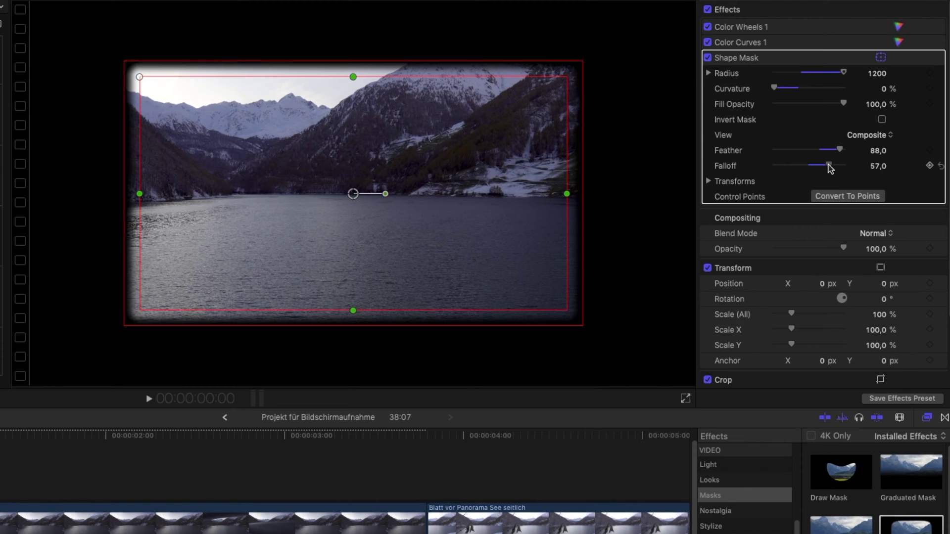
- Invert the lake clip's mask and zoom the viewer out to 12.5%
{"action": "left_click", "coordinate": [882, 120]}
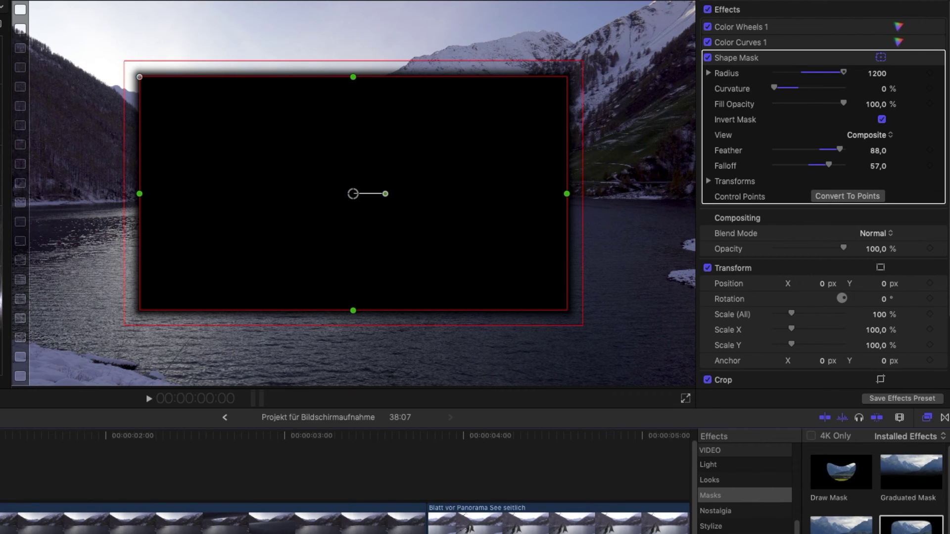
{"action": "left_click", "coordinate": [639, 1]}
{"action": "left_click", "coordinate": [638, 41]}
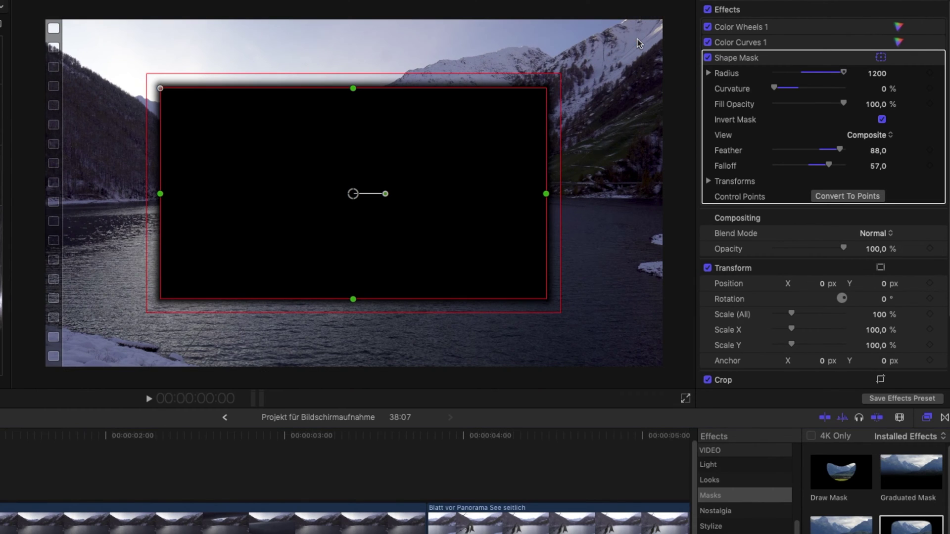
{"action": "left_click", "coordinate": [640, 1]}
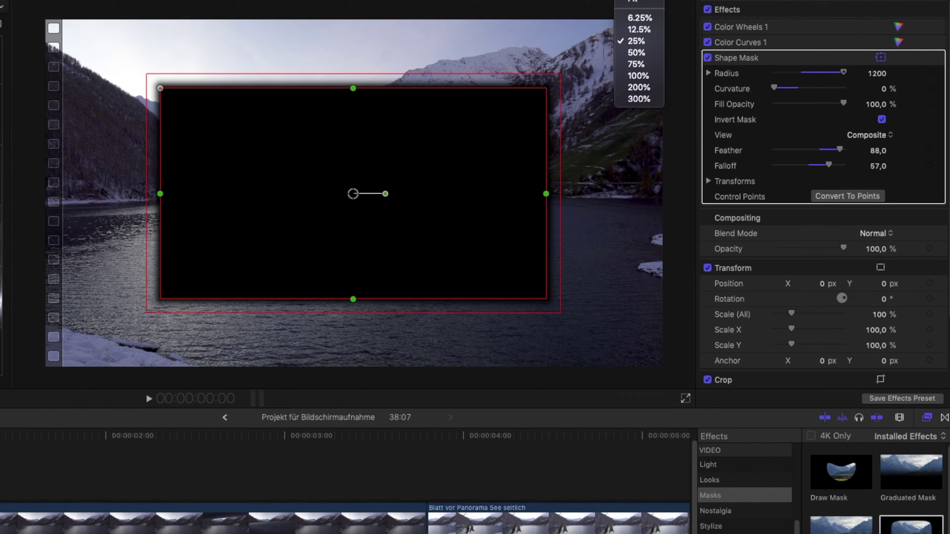
{"action": "left_click", "coordinate": [639, 30]}
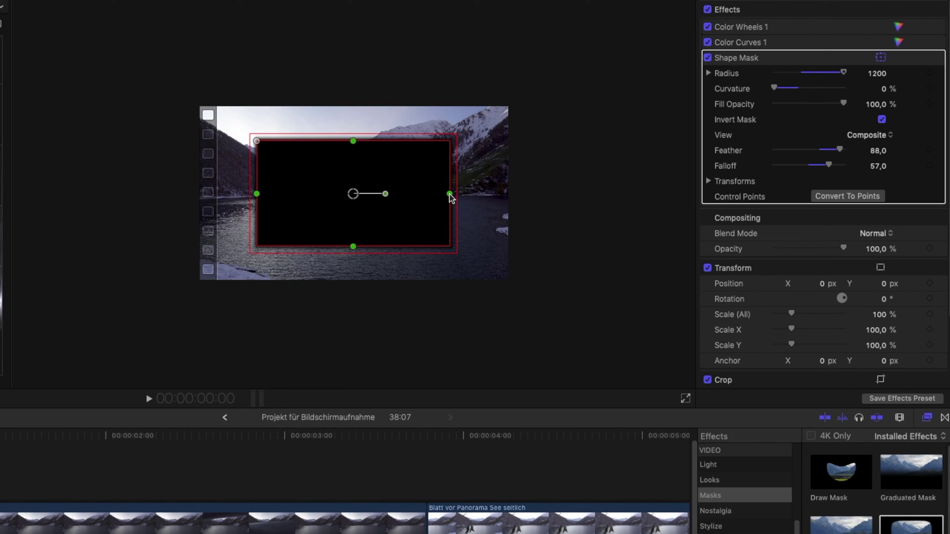
- Enlarge the mask beyond the frame and drag it off the image to reveal the lake
{"action": "left_click_drag", "start_coordinate": [514, 198], "coordinate": [577, 194]}
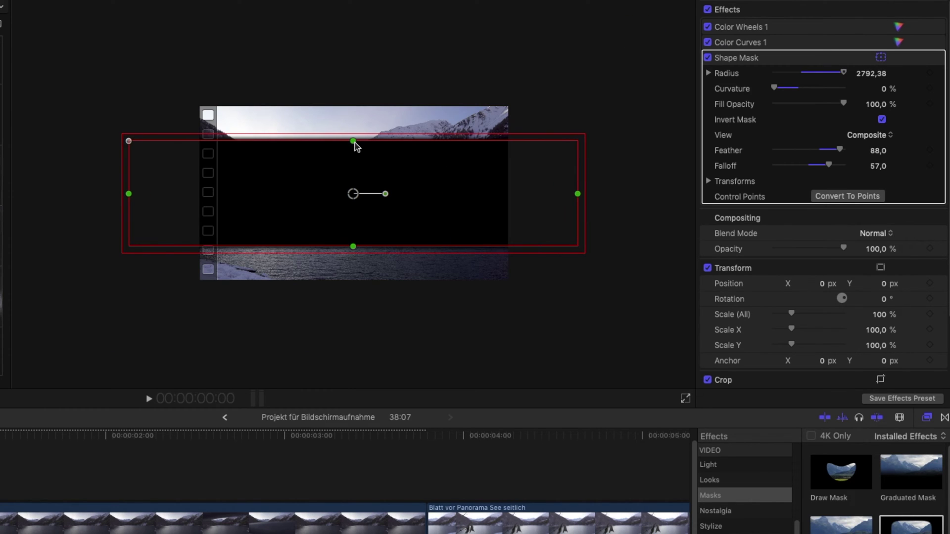
{"action": "left_click_drag", "start_coordinate": [354, 141], "coordinate": [353, 66]}
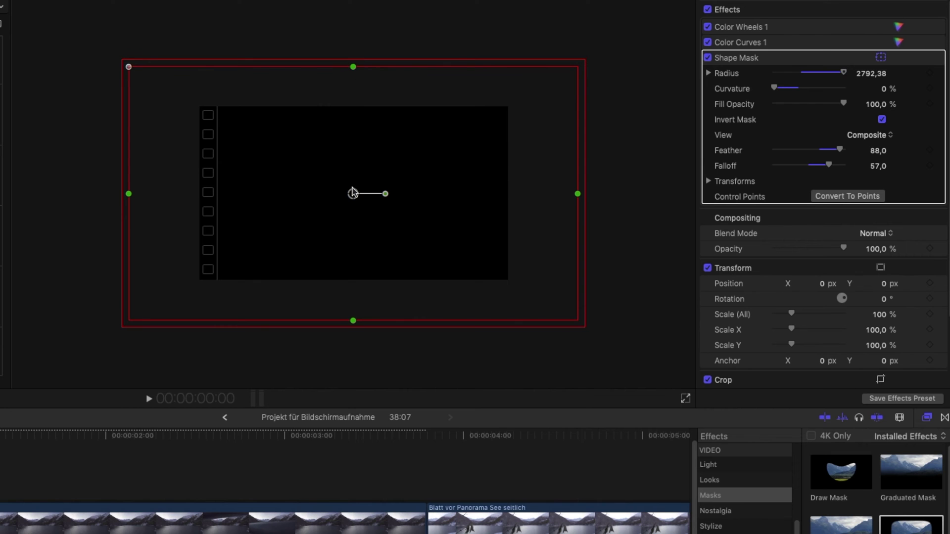
{"action": "left_click_drag", "start_coordinate": [355, 195], "coordinate": [184, 430]}
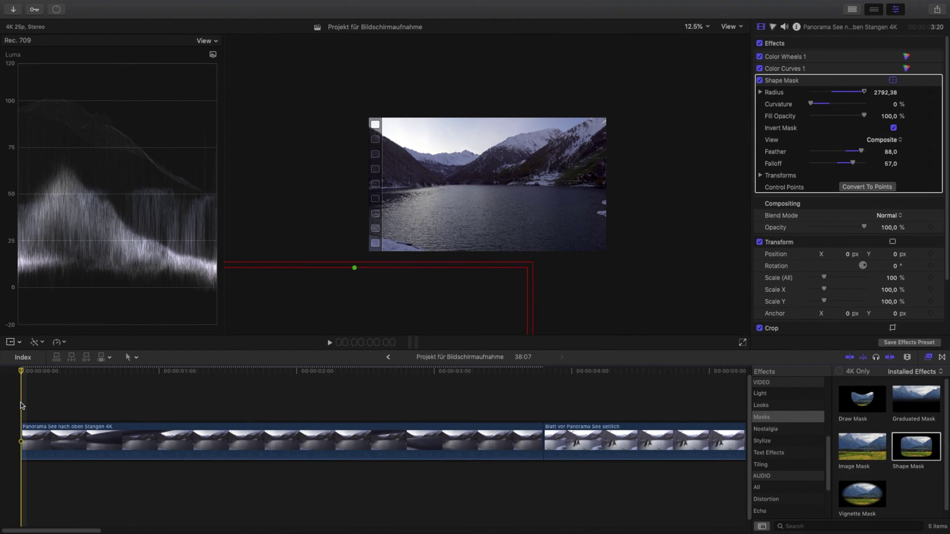
- A few frames in, expand the mask Transforms and tilt the mask about ten degrees
{"action": "key", "text": "Right"}
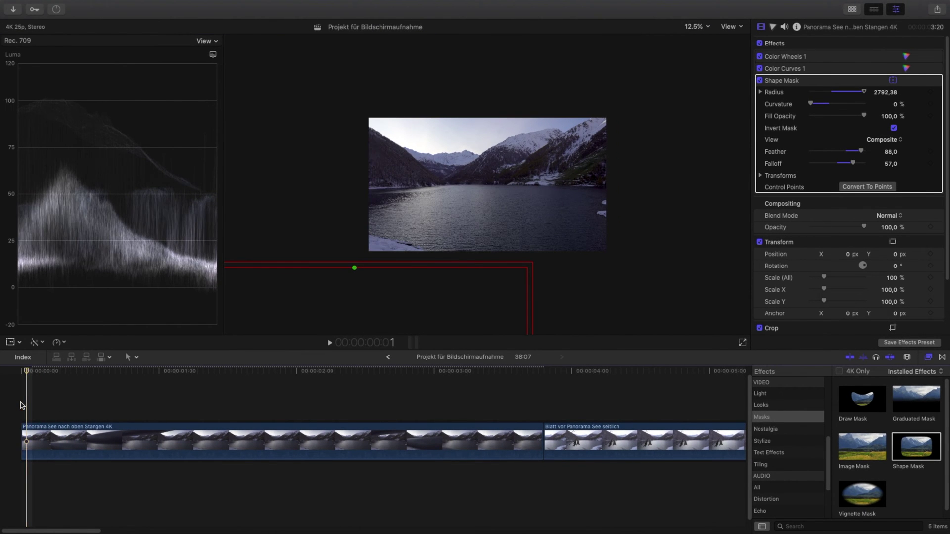
{"action": "key", "text": "Right"}
{"action": "key", "text": "Right"}
{"action": "key", "text": "Right"}
{"action": "key", "text": "Right"}
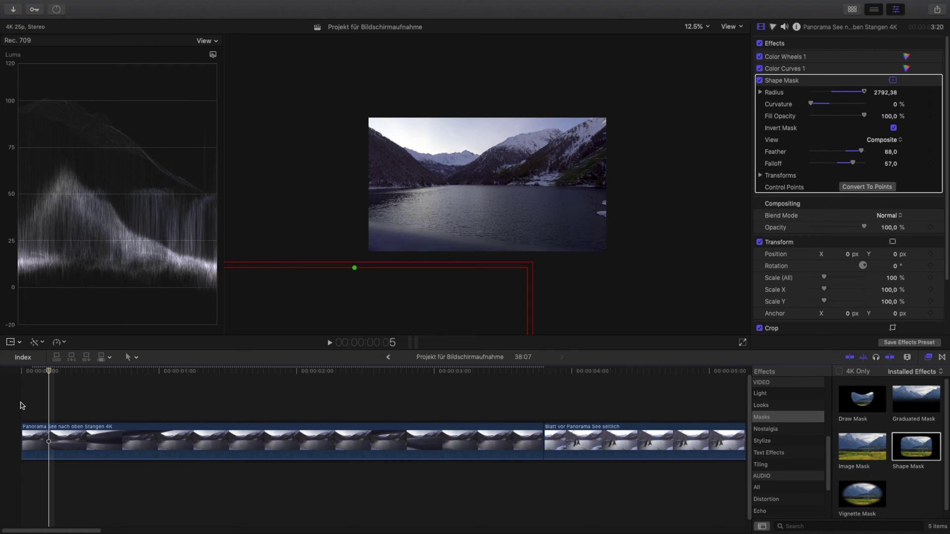
{"action": "key", "text": "Right"}
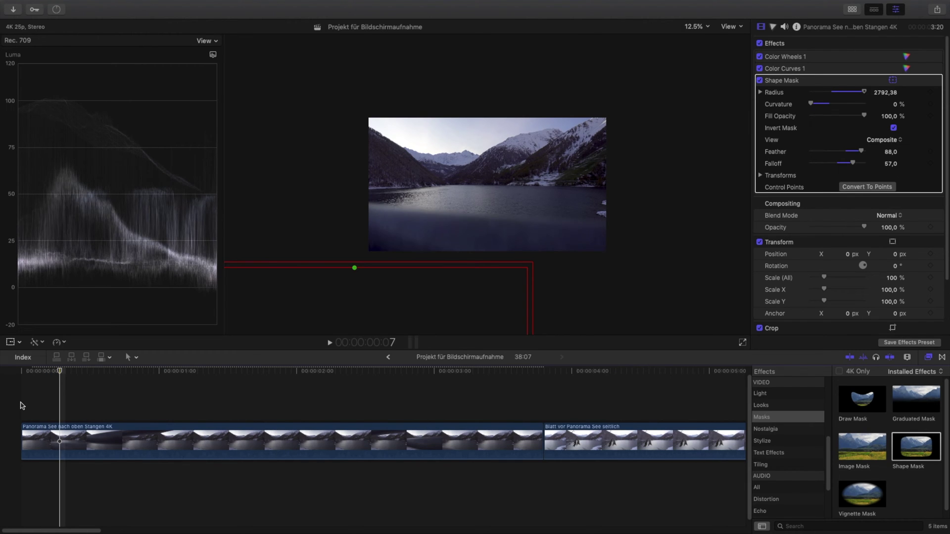
{"action": "key", "text": "Right"}
{"action": "key", "text": "super+minus"}
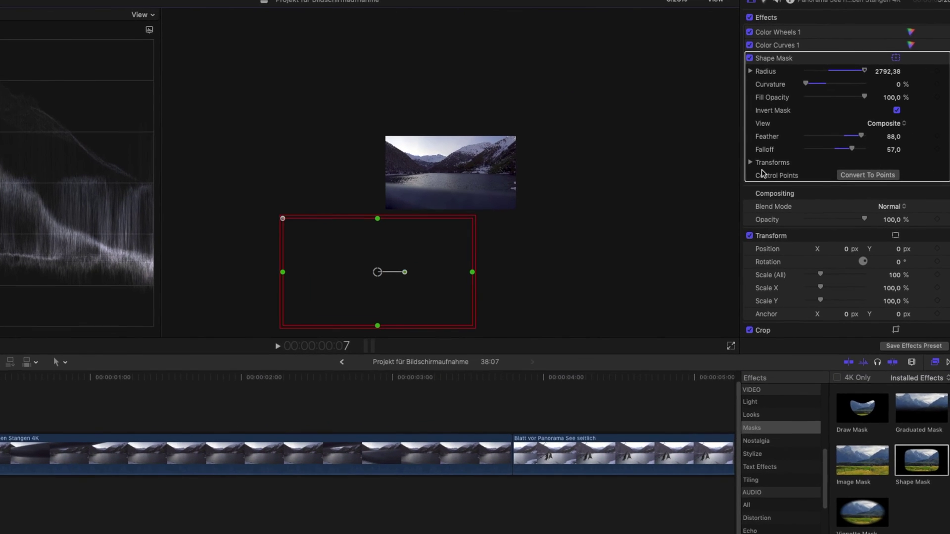
{"action": "left_click", "coordinate": [761, 176]}
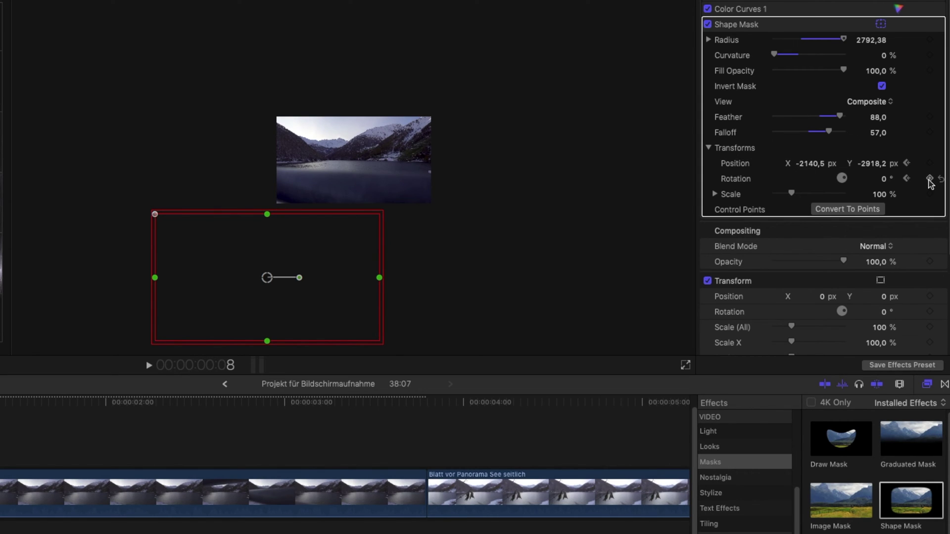
{"action": "left_click_drag", "start_coordinate": [300, 280], "coordinate": [273, 270]}
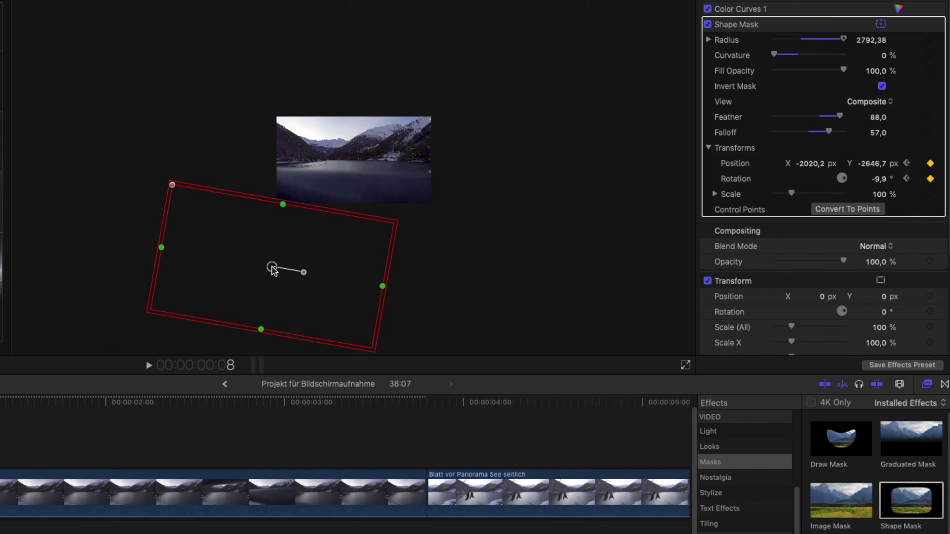
- Frame by frame, move the mask up and right, swinging it higher with a 12.2° tilt
{"action": "key", "text": "Right"}
{"action": "left_click_drag", "start_coordinate": [272, 270], "coordinate": [278, 263]}
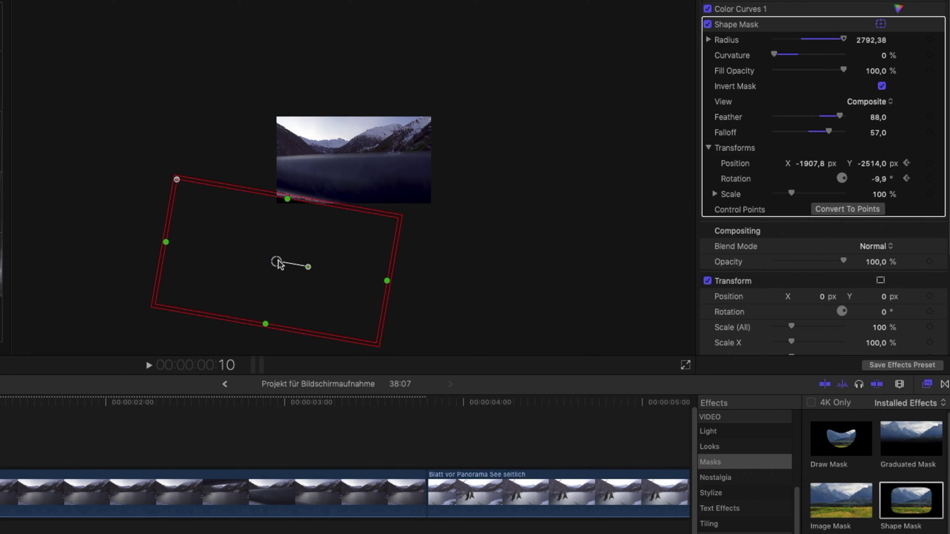
{"action": "mouse_move", "coordinate": [277, 264]}
{"action": "left_mouse_down"}
{"action": "mouse_move", "coordinate": [317, 254]}
{"action": "mouse_move", "coordinate": [339, 236]}
{"action": "mouse_move", "coordinate": [340, 221]}
{"action": "left_mouse_up"}
{"action": "key", "text": "Right"}
{"action": "key", "text": "Right"}
{"action": "key", "text": "Right"}
{"action": "key", "text": "Right"}
{"action": "key", "text": "Right"}
{"action": "key", "text": "Right"}
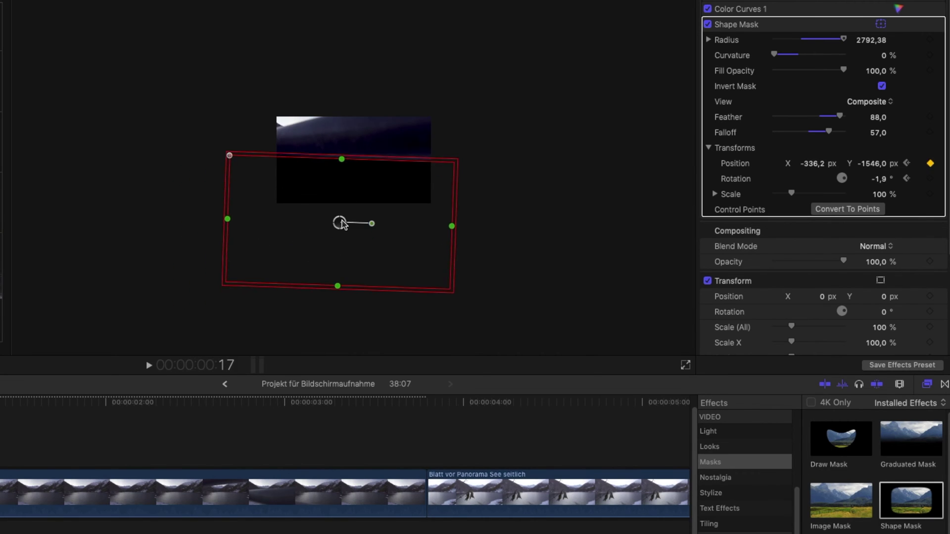
{"action": "key", "text": "Right"}
{"action": "key", "text": "Right"}
{"action": "key", "text": "Right"}
{"action": "key", "text": "Right"}
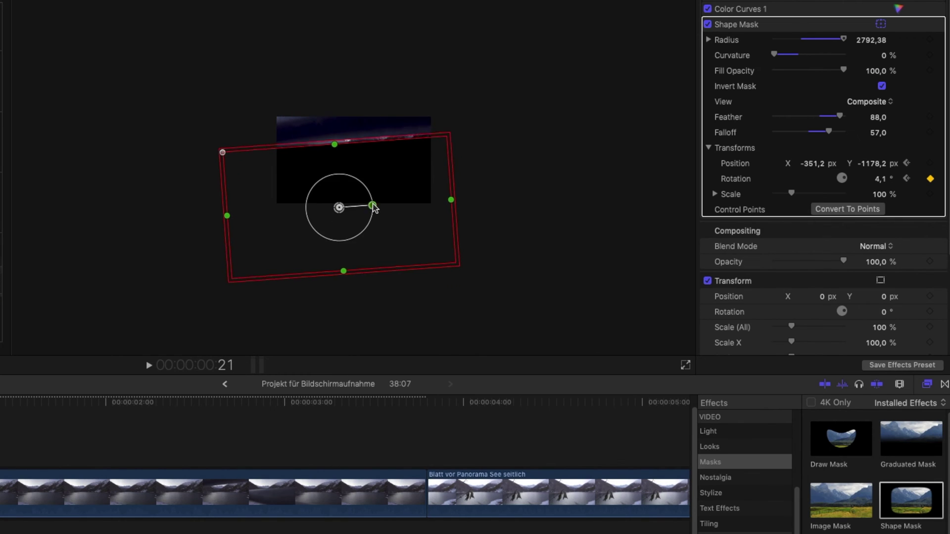
{"action": "key", "text": "Right"}
{"action": "key", "text": "Right"}
{"action": "key", "text": "Right"}
{"action": "key", "text": "Right"}
{"action": "left_click_drag", "start_coordinate": [339, 199], "coordinate": [335, 166]}
{"action": "key", "text": "Right"}
{"action": "key", "text": "Right"}
{"action": "key", "text": "Right"}
{"action": "key", "text": "Right"}
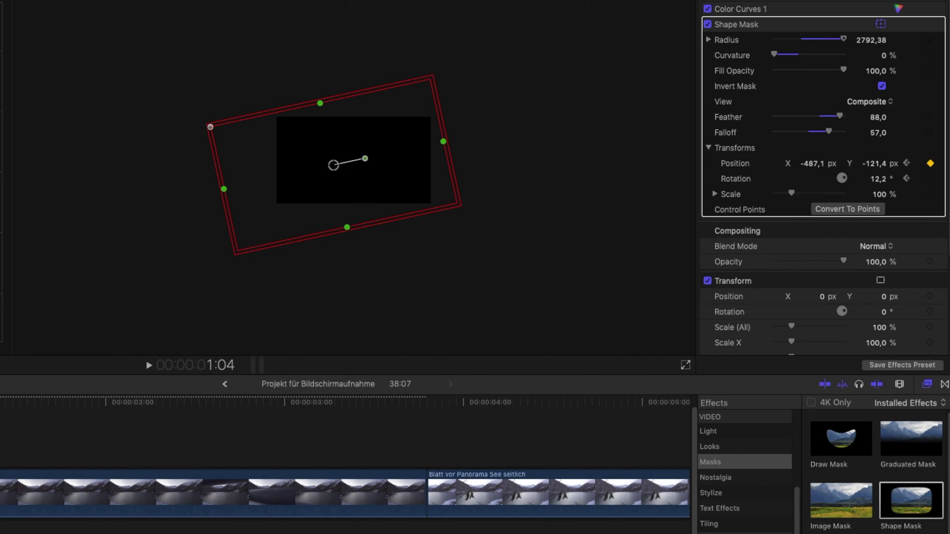
{"action": "left_click", "coordinate": [628, 55]}
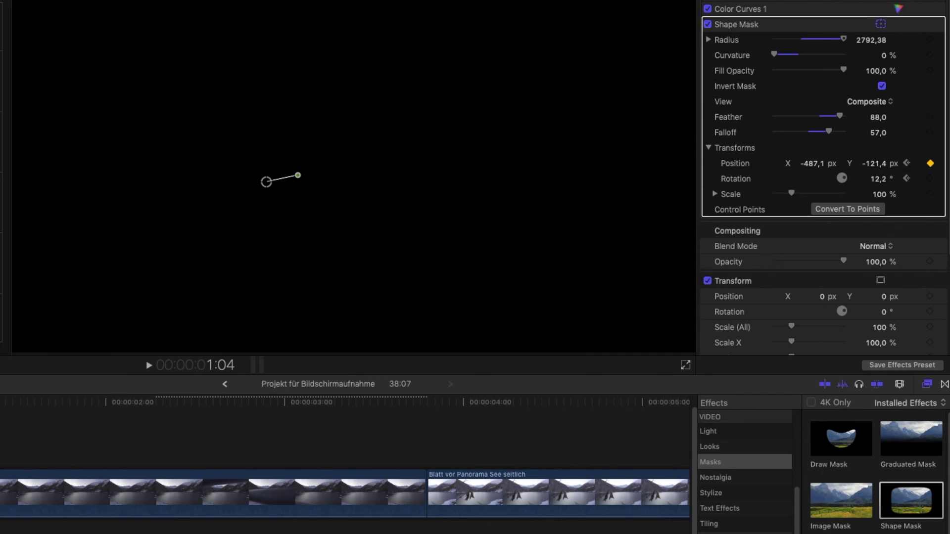
- Play and step through the mask wipe from the start, ending at the leaf clip's first frame
{"action": "key", "text": "Home"}
{"action": "key", "text": "shift+z"}
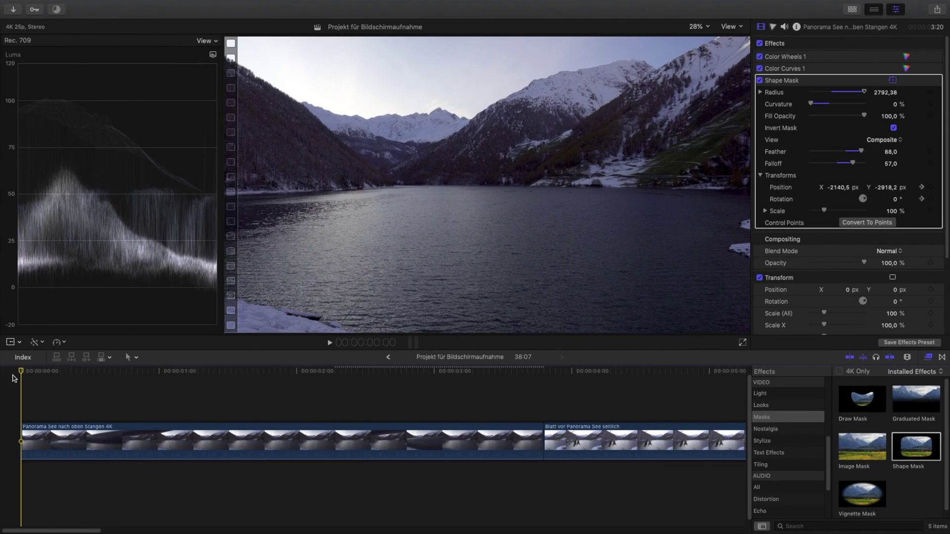
{"action": "key", "text": "space"}
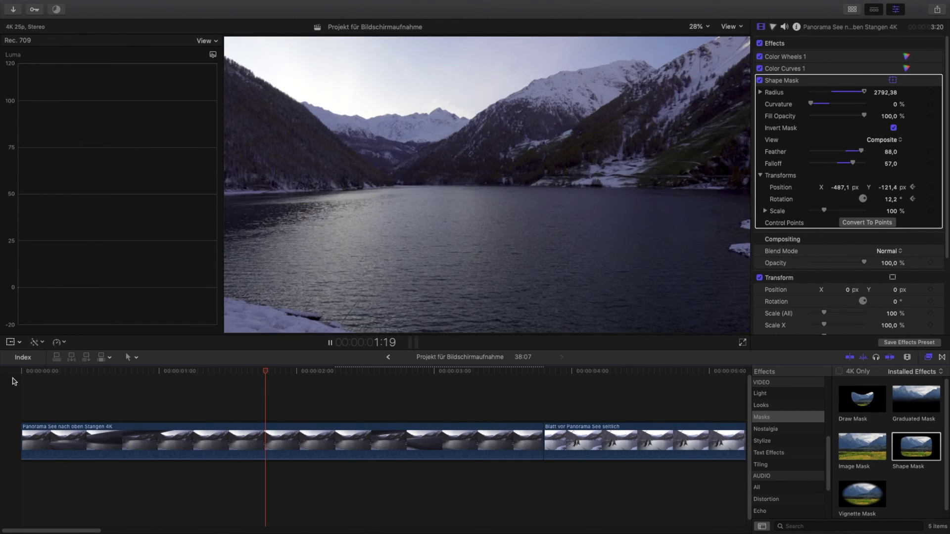
{"action": "left_click", "coordinate": [13, 381]}
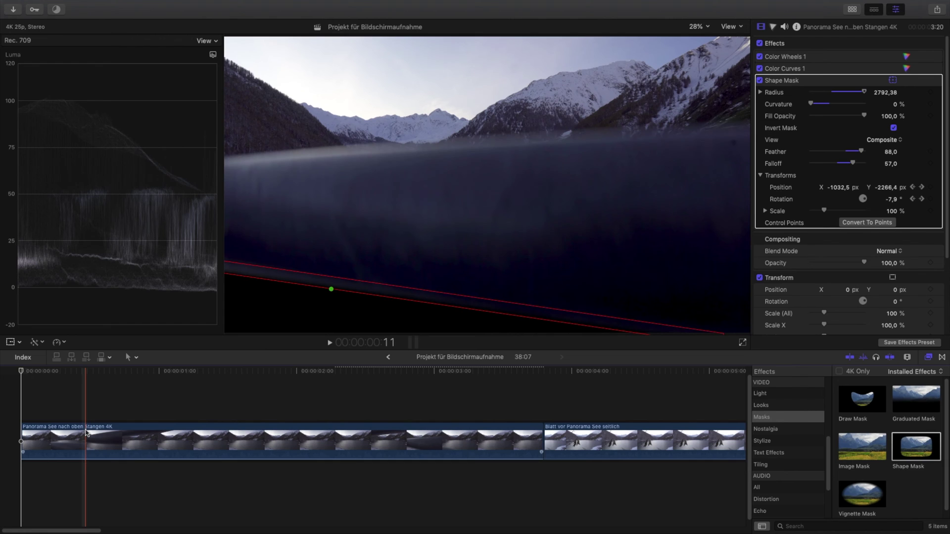
{"action": "key", "text": "Right"}
{"action": "key", "text": "Right"}
{"action": "key", "text": "Right"}
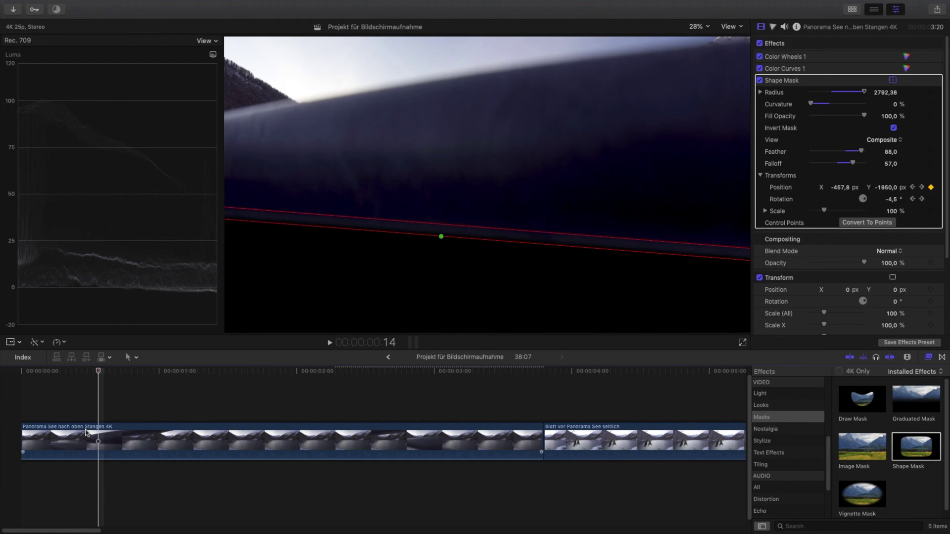
{"action": "key", "text": "Right"}
{"action": "key", "text": "Right"}
{"action": "key", "text": "Right"}
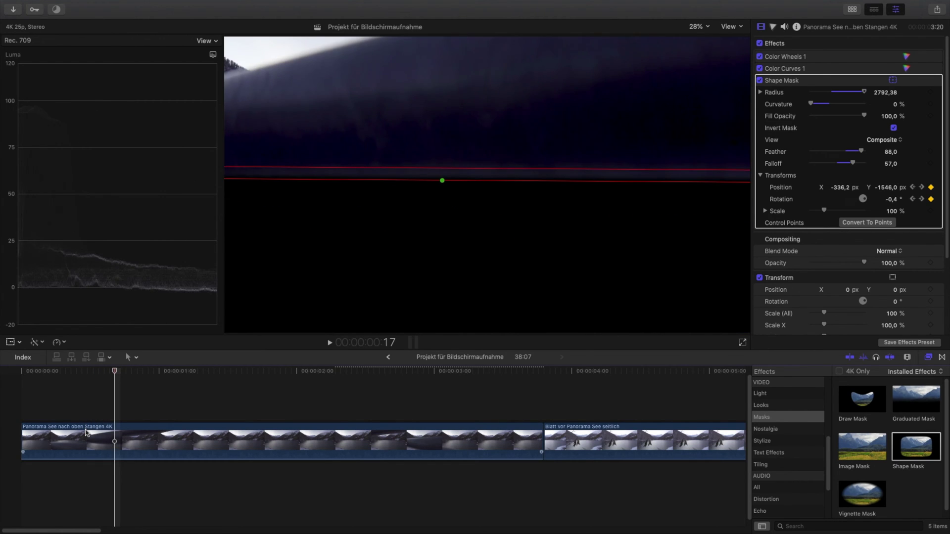
{"action": "key", "text": "Right"}
{"action": "key", "text": "Right"}
{"action": "key", "text": "Right"}
{"action": "key", "text": "Right"}
{"action": "key", "text": "Right"}
{"action": "key", "text": "Right"}
{"action": "key", "text": "Right"}
{"action": "key", "text": "Right"}
{"action": "key", "text": "Right"}
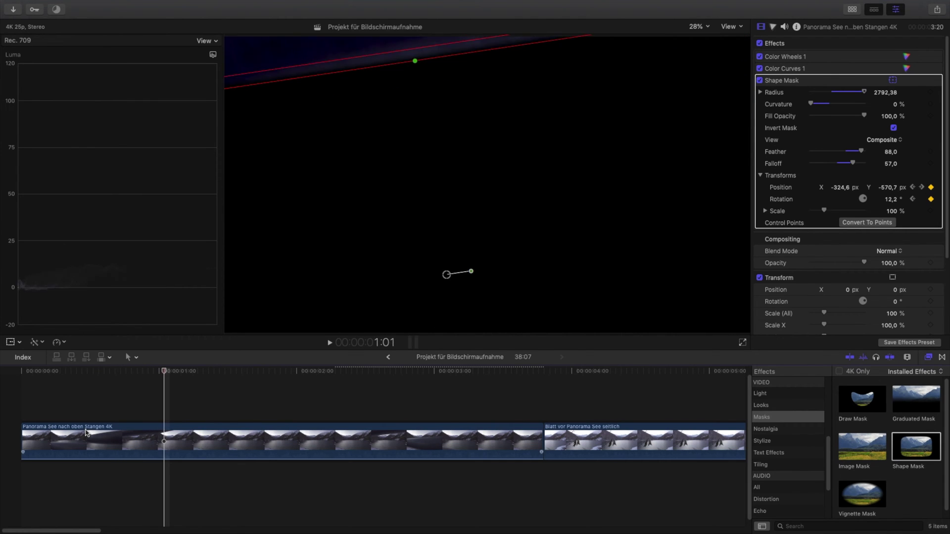
{"action": "key", "text": "Right"}
{"action": "key", "text": "Right"}
{"action": "key", "text": "Right"}
{"action": "left_click", "coordinate": [251, 433]}
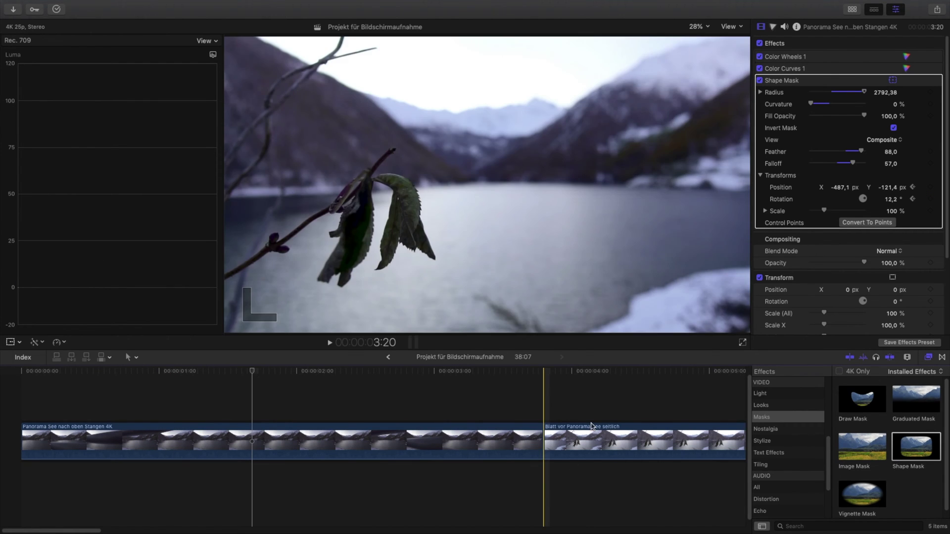
- Connect the leaf clip under the lake clip at 0:00 and play the lake-to-leaf transition
{"action": "left_click_drag", "start_coordinate": [593, 440], "coordinate": [90, 497]}
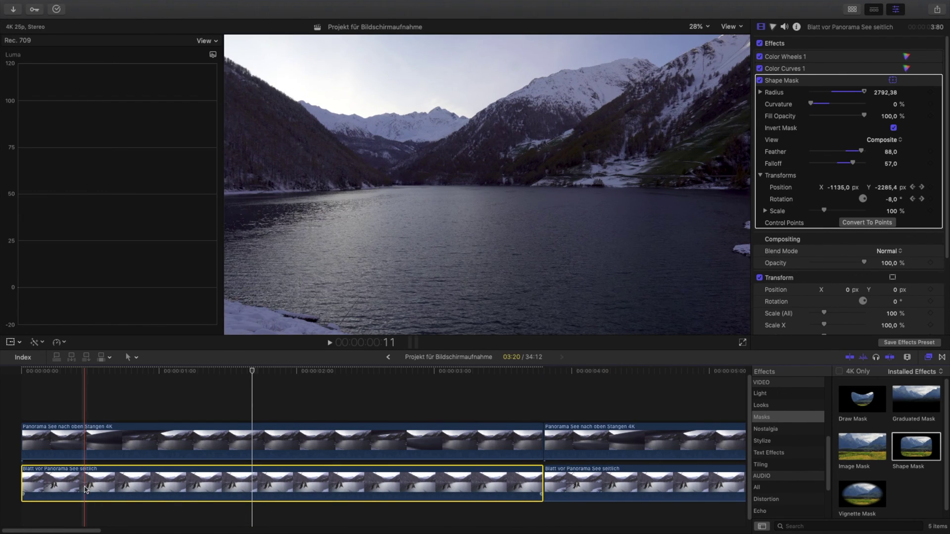
{"action": "left_click", "coordinate": [20, 410]}
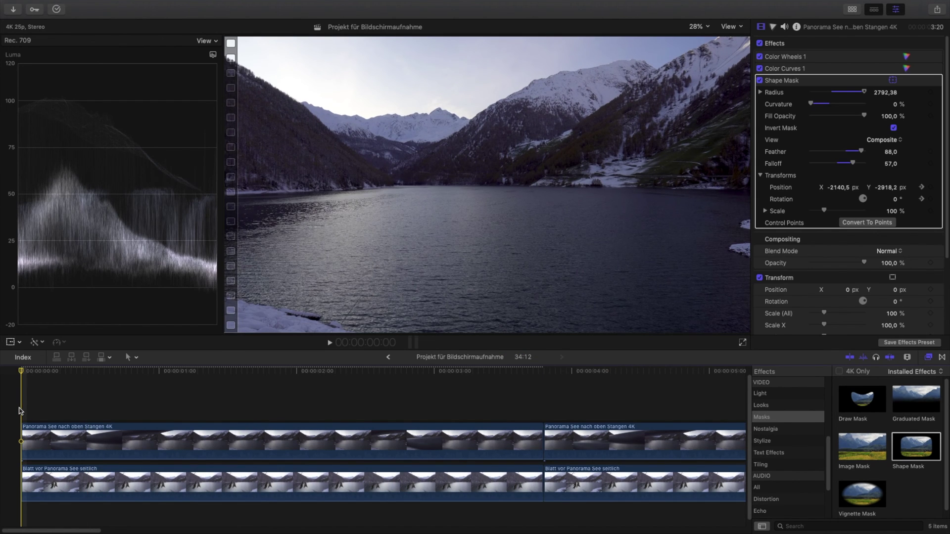
{"action": "key", "text": "space"}
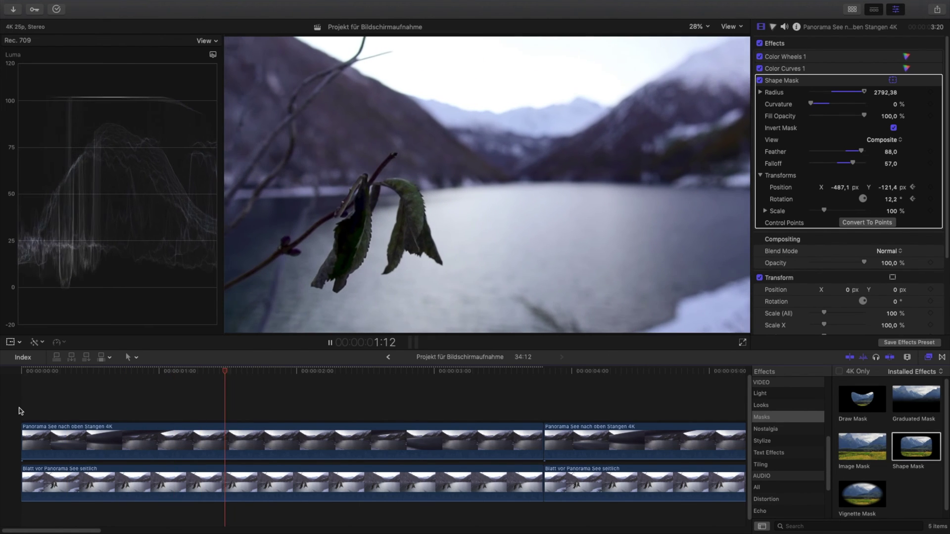
{"action": "key", "text": "space"}
{"action": "key", "text": "Home"}
{"action": "key", "text": "space"}
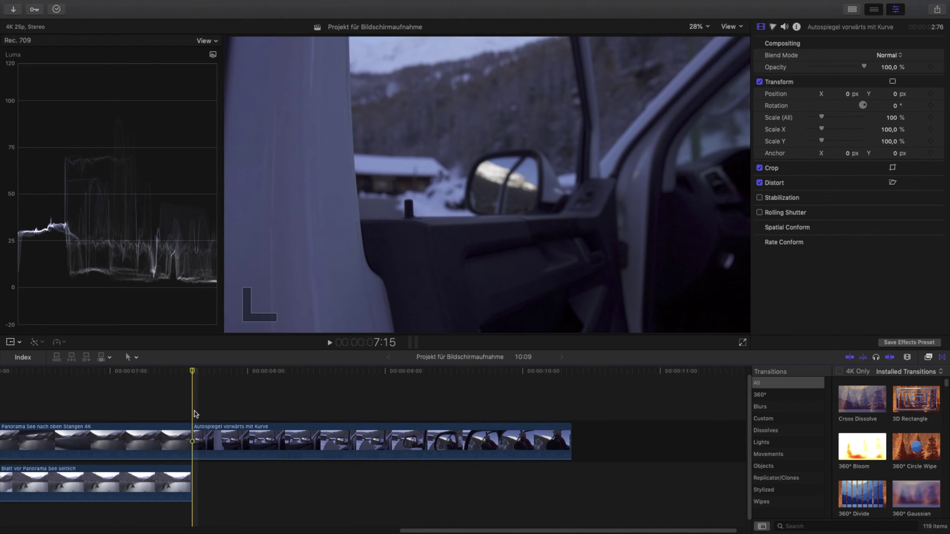
- Play the Autospiegel clip, pause on the mirror close-up, and apply Draw Mask to it
{"action": "key", "text": "space"}
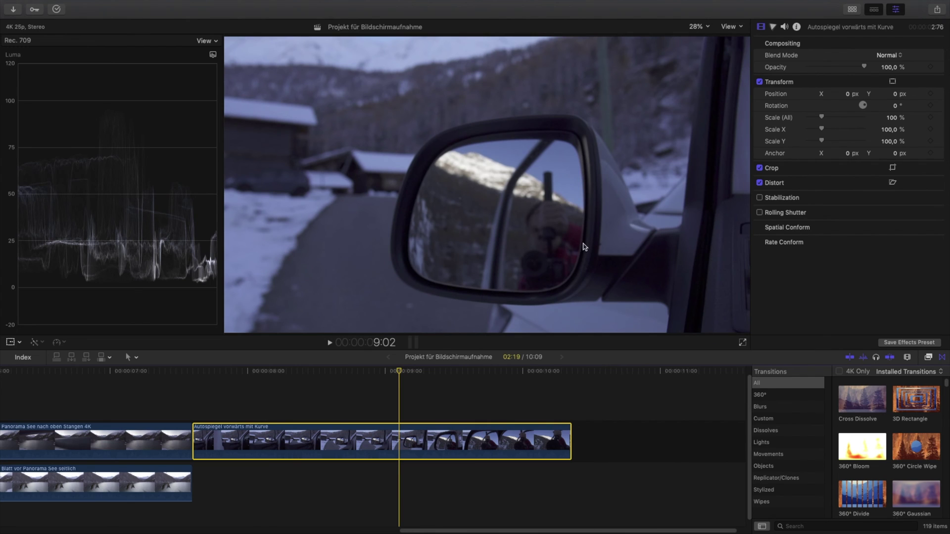
{"action": "left_click", "coordinate": [577, 275]}
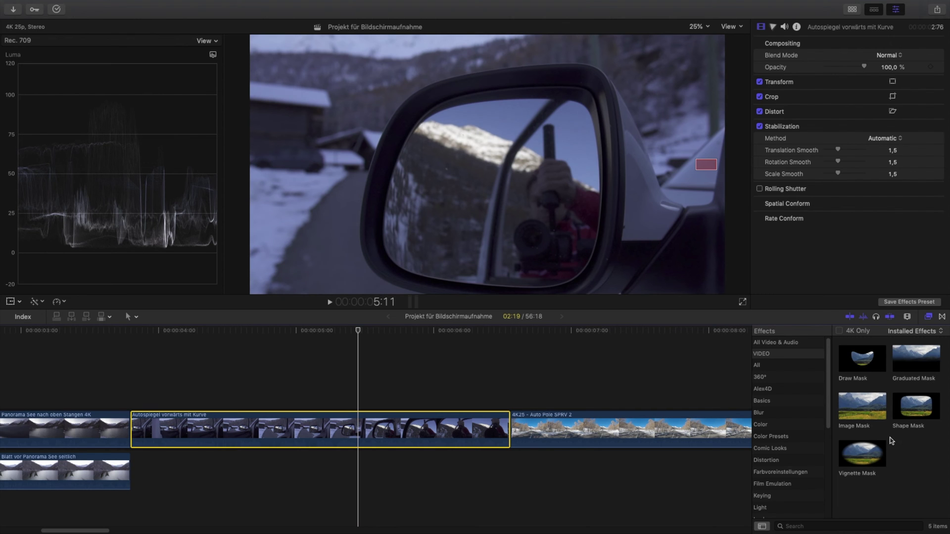
{"action": "left_click_drag", "start_coordinate": [874, 366], "coordinate": [358, 425]}
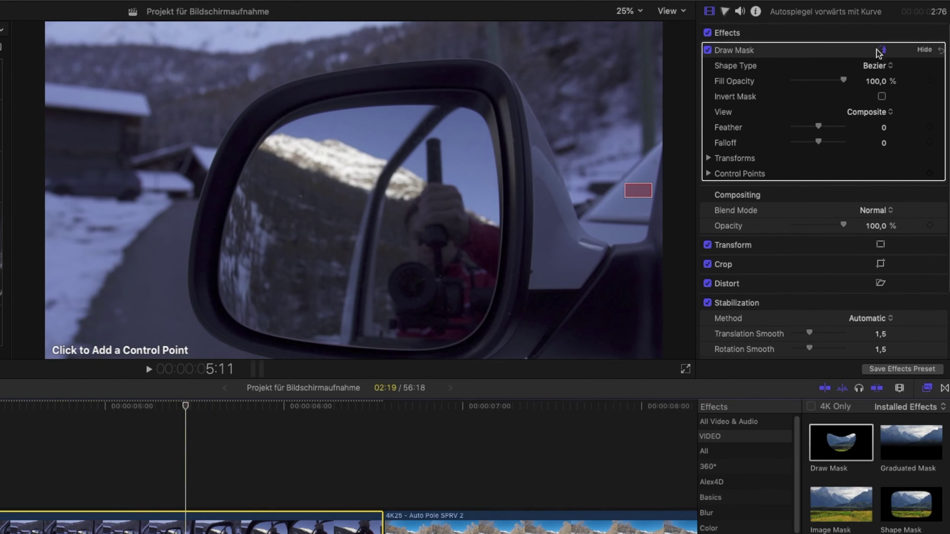
- Invert the Draw Mask and set its curve type to B-Spline
{"action": "left_click", "coordinate": [883, 97]}
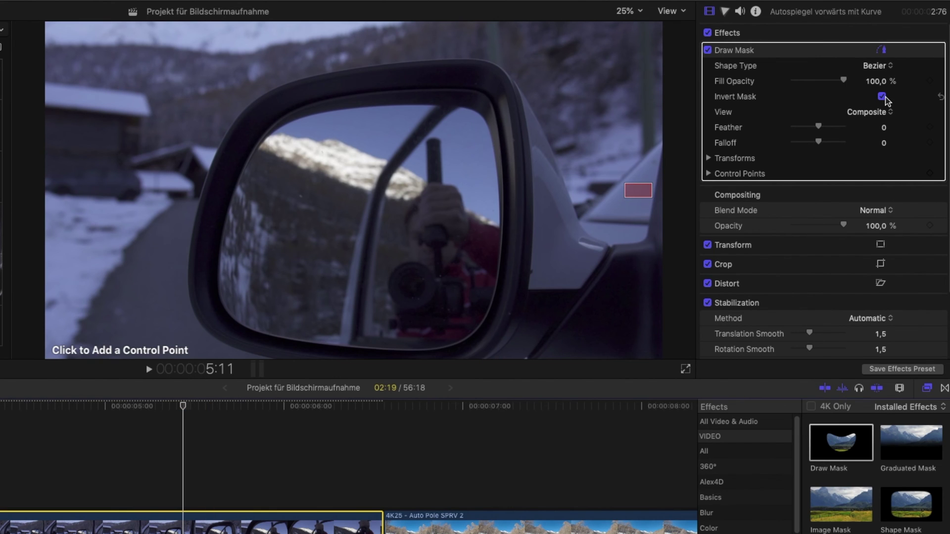
{"action": "left_click", "coordinate": [889, 67]}
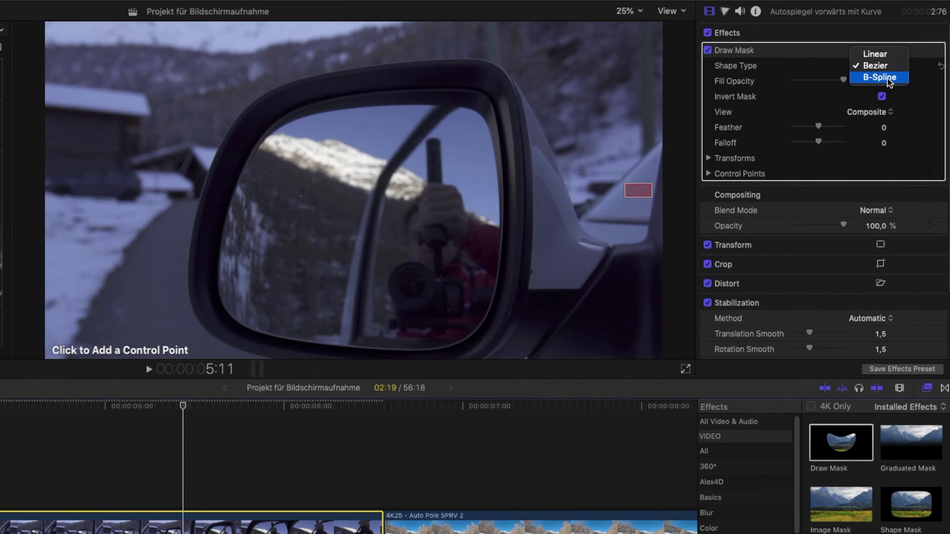
{"action": "left_click", "coordinate": [887, 78]}
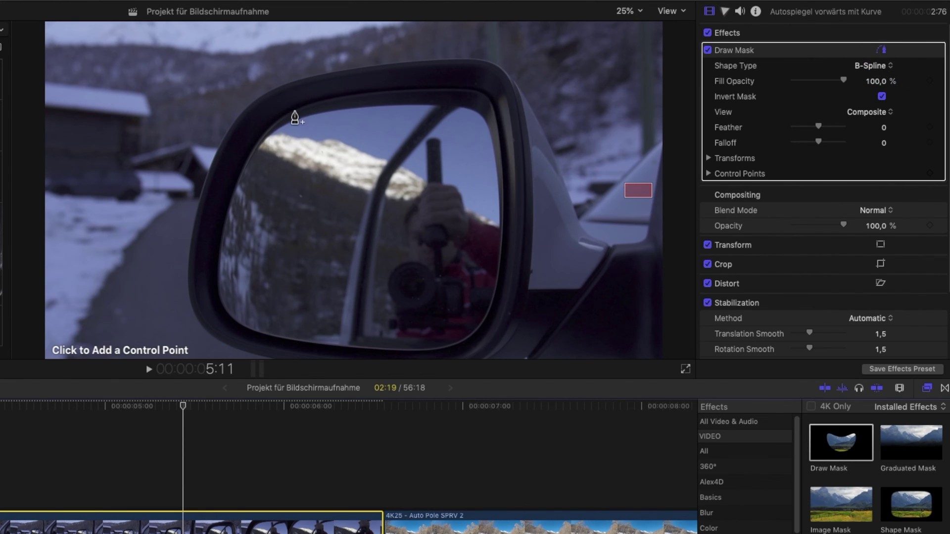
- Trace points around the mirror glass and close the mask at its first point
{"action": "left_click", "coordinate": [294, 110]}
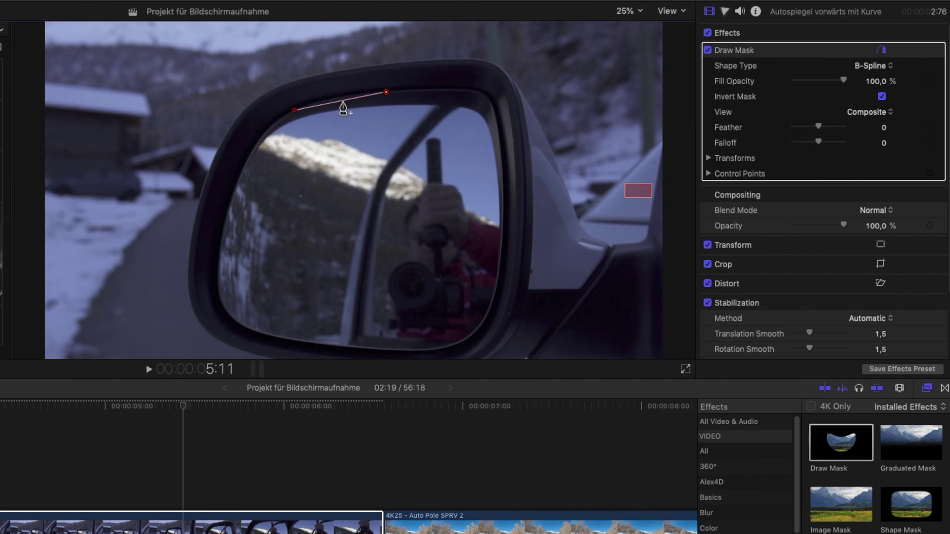
{"action": "left_click", "coordinate": [481, 92]}
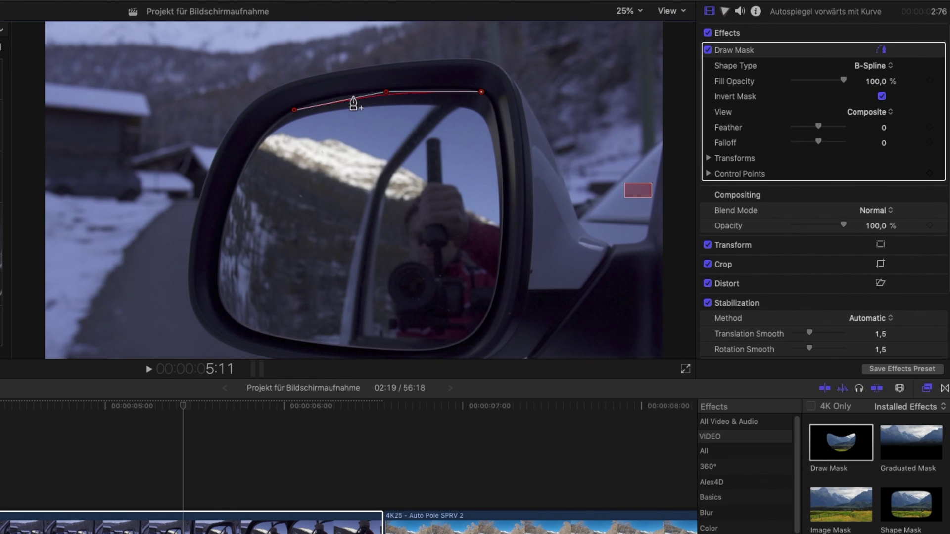
{"action": "left_click_drag", "start_coordinate": [386, 93], "coordinate": [388, 83]}
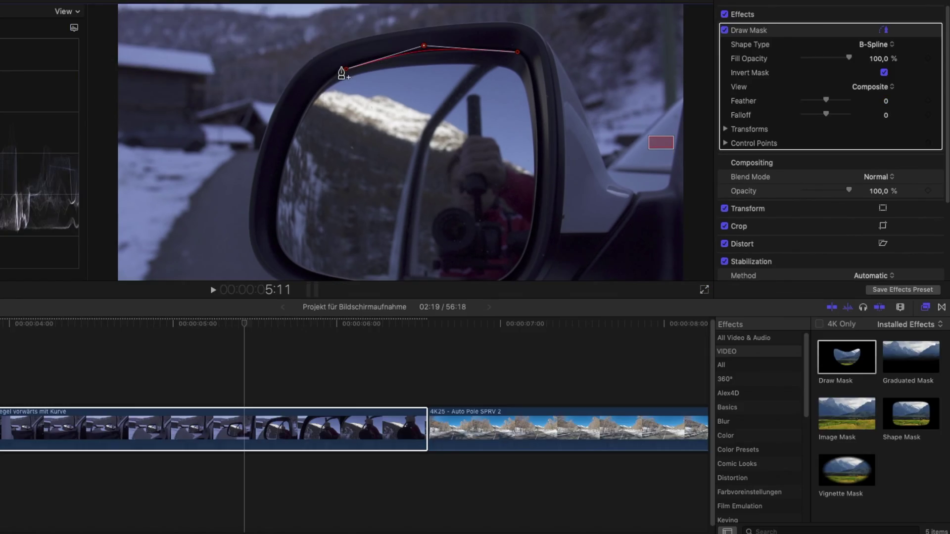
{"action": "left_click", "coordinate": [525, 56]}
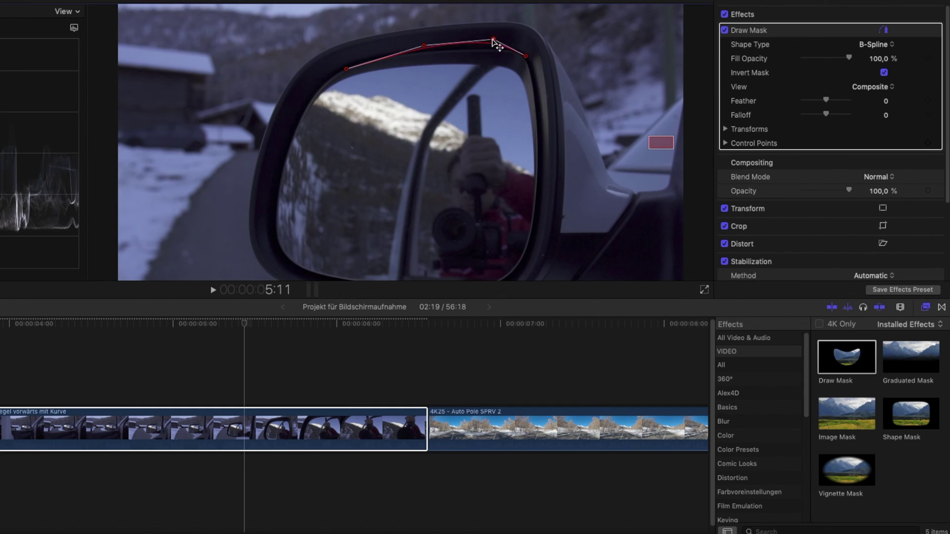
{"action": "left_click_drag", "start_coordinate": [525, 55], "coordinate": [519, 50]}
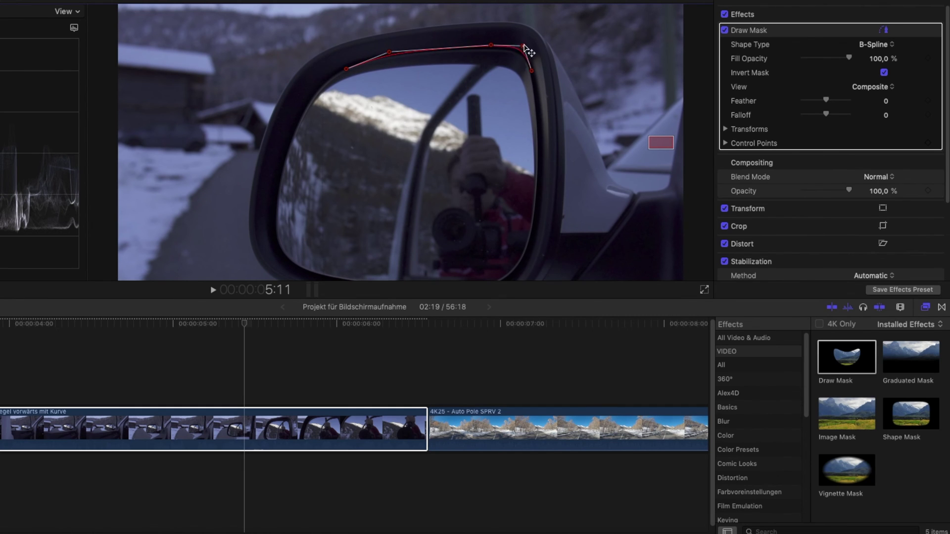
{"action": "left_click", "coordinate": [532, 246]}
{"action": "scroll", "coordinate": [665, 157], "scroll_direction": "down", "scroll_amount": 2}
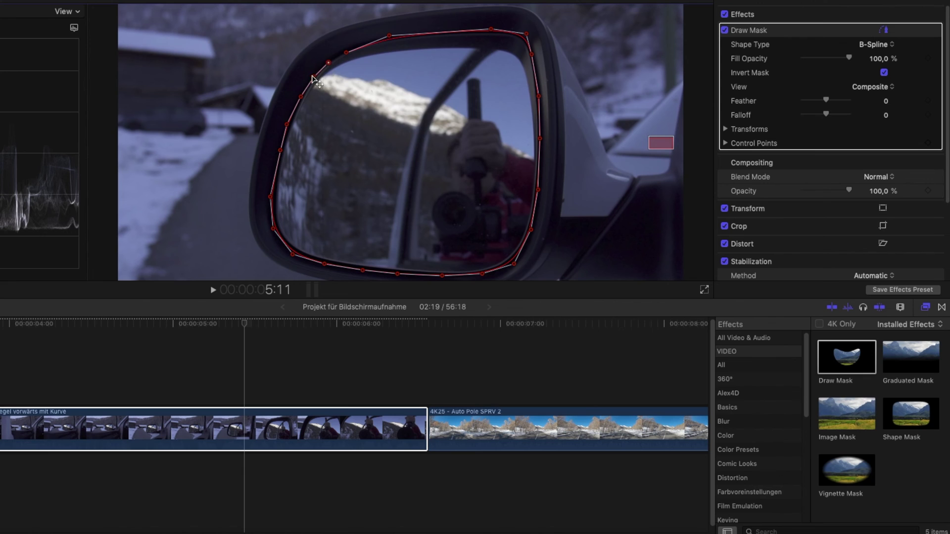
{"action": "left_click", "coordinate": [346, 52]}
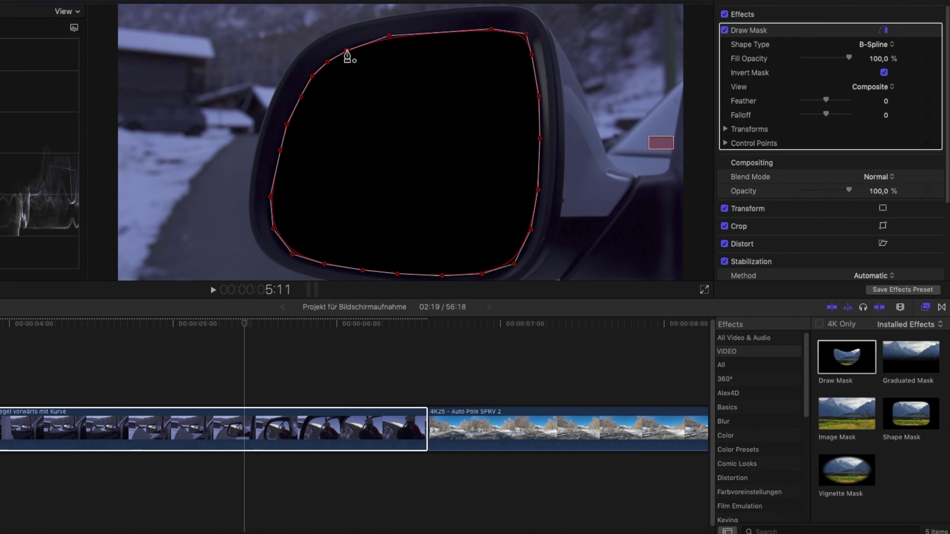
{"action": "left_click", "coordinate": [726, 130]}
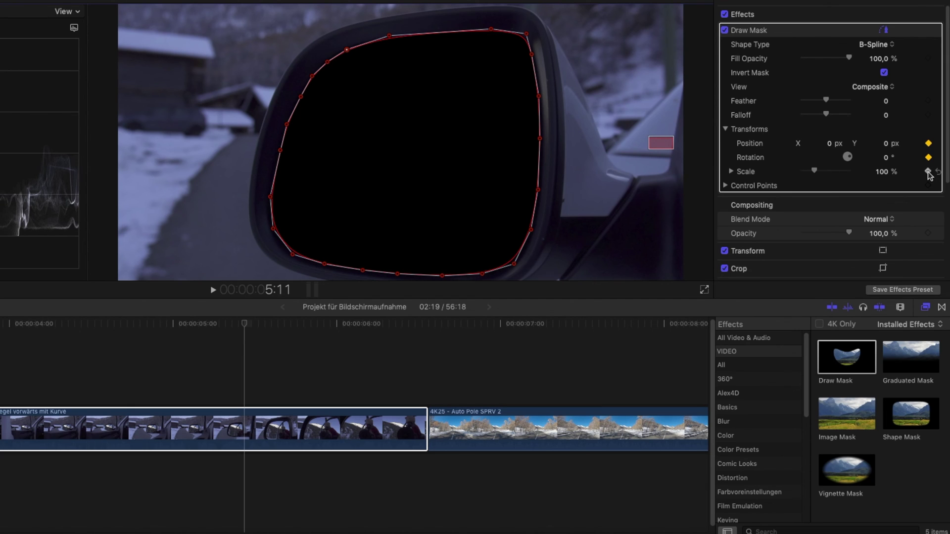
- One frame later, raise the mirror mask's scale to 110% and shift it outward
{"action": "key", "text": "Right"}
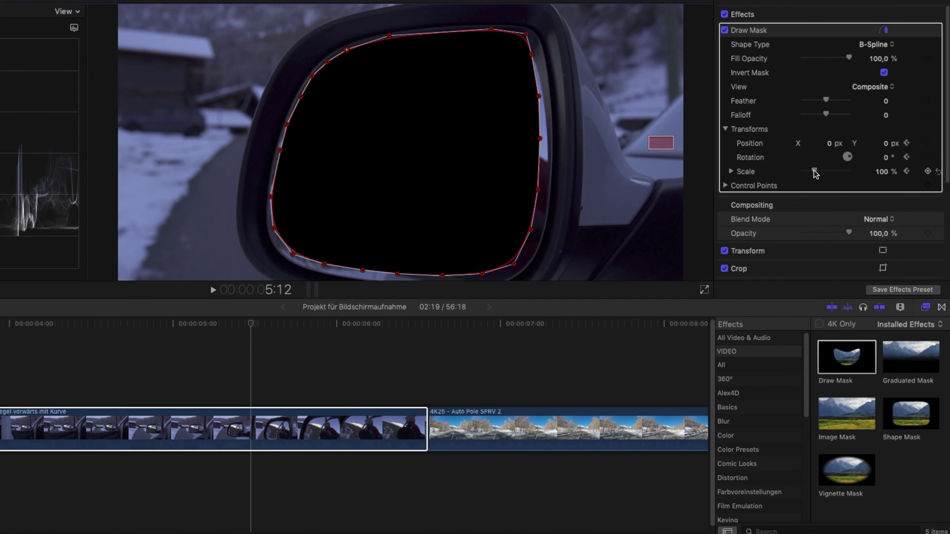
{"action": "left_click_drag", "start_coordinate": [815, 169], "coordinate": [816, 169]}
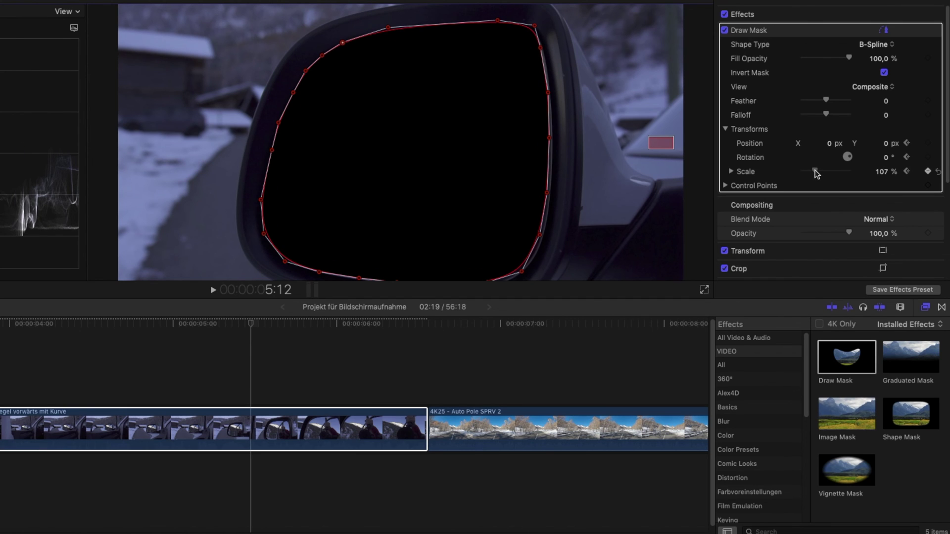
{"action": "left_click", "coordinate": [882, 171]}
{"action": "type", "text": "110"}
{"action": "key", "text": "Return"}
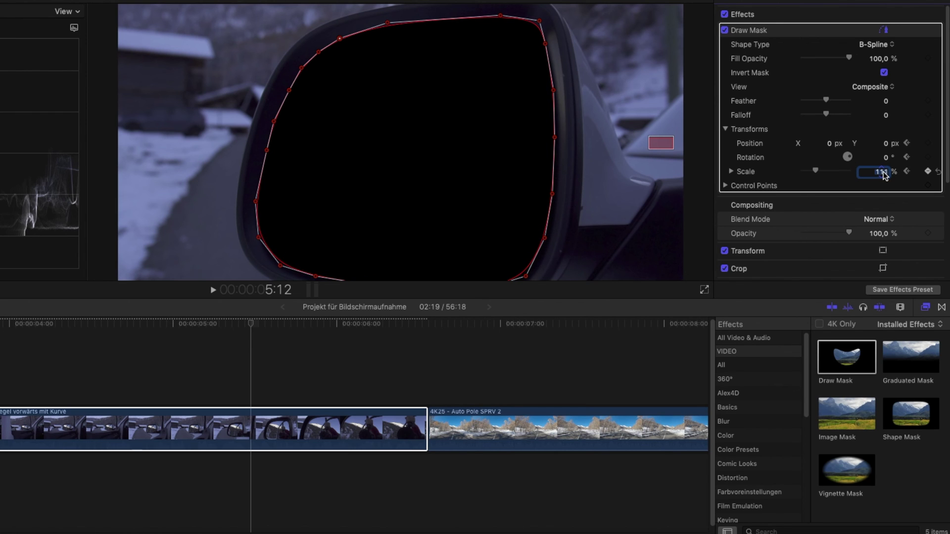
{"action": "left_click_drag", "start_coordinate": [448, 176], "coordinate": [488, 165]}
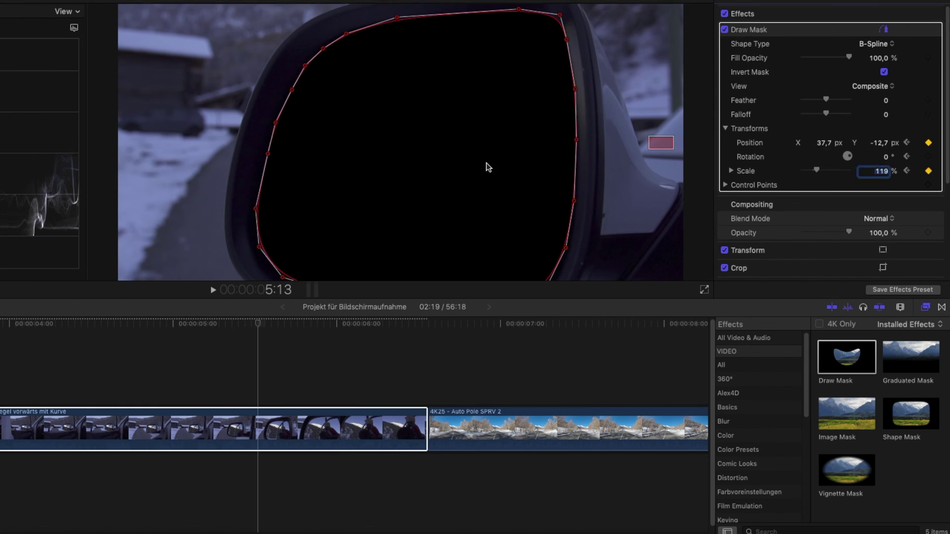
- Step forward and back through the frames to review the mask's growth
{"action": "key", "text": "Right"}
{"action": "key", "text": "Right"}
{"action": "key", "text": "Right"}
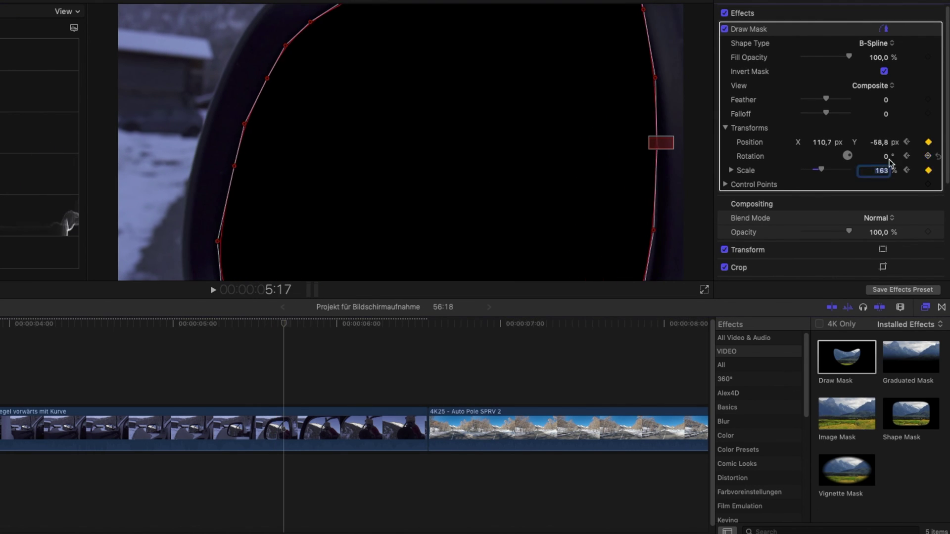
{"action": "key", "text": "Right"}
{"action": "key", "text": "Right"}
{"action": "key", "text": "Right"}
{"action": "key", "text": "Right"}
{"action": "key", "text": "Right"}
{"action": "key", "text": "Right"}
{"action": "key", "text": "Right"}
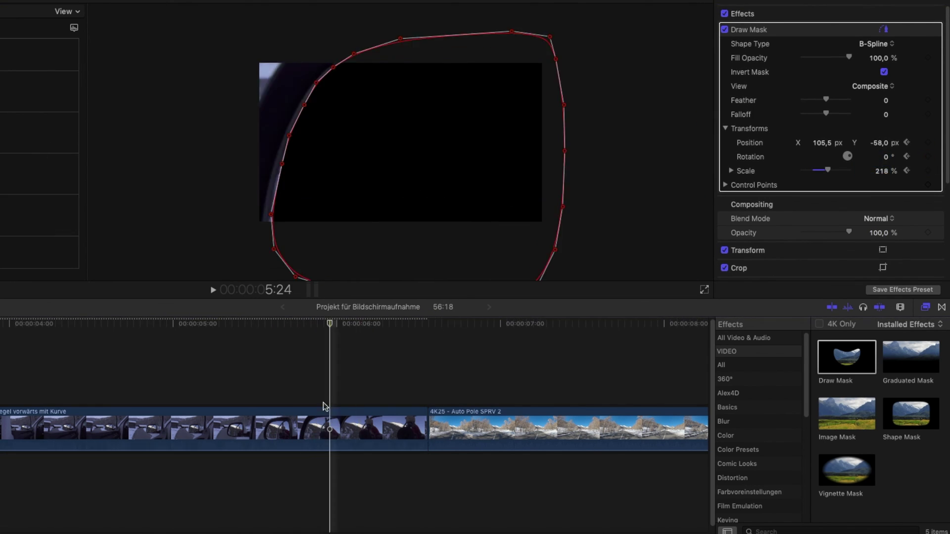
{"action": "key", "text": "Right"}
{"action": "key", "text": "Left"}
{"action": "key", "text": "Left"}
{"action": "key", "text": "Left"}
{"action": "key", "text": "Left"}
{"action": "key", "text": "Left"}
{"action": "key", "text": "Left"}
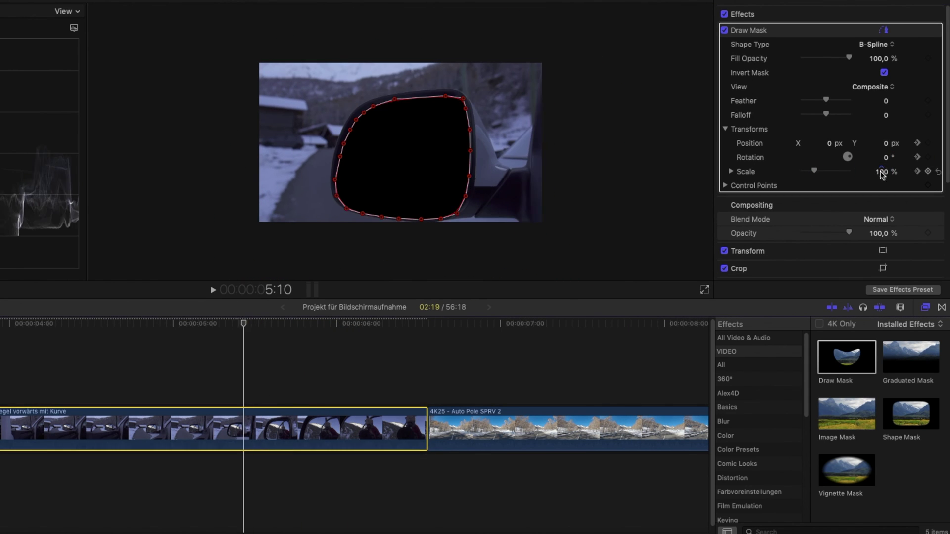
{"action": "key", "text": "Left"}
{"action": "key", "text": "Left"}
{"action": "key", "text": "Left"}
{"action": "key", "text": "Left"}
{"action": "key", "text": "Left"}
{"action": "key", "text": "Left"}
{"action": "key", "text": "Left"}
{"action": "key", "text": "Left"}
{"action": "key", "text": "Left"}
{"action": "key", "text": "Left"}
{"action": "key", "text": "Left"}
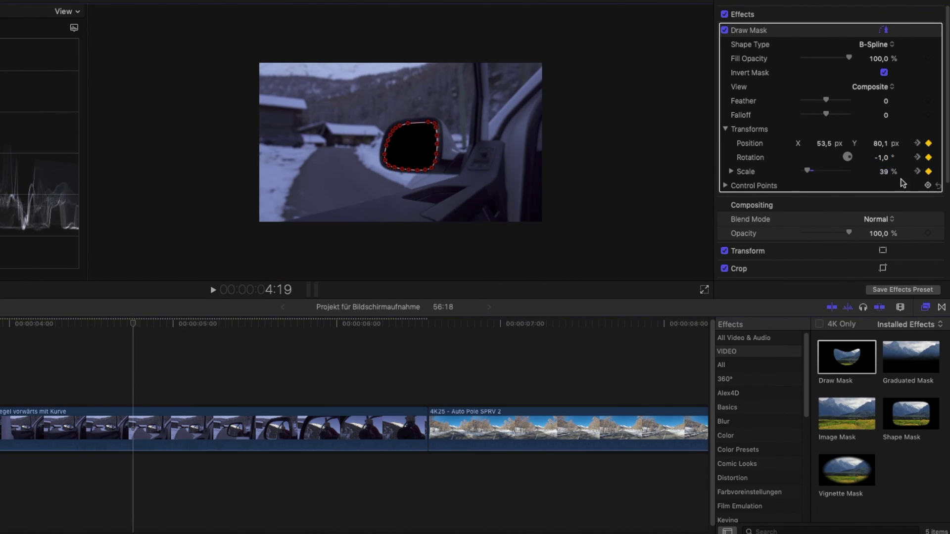
{"action": "key", "text": "Left"}
{"action": "key", "text": "Left"}
{"action": "key", "text": "Left"}
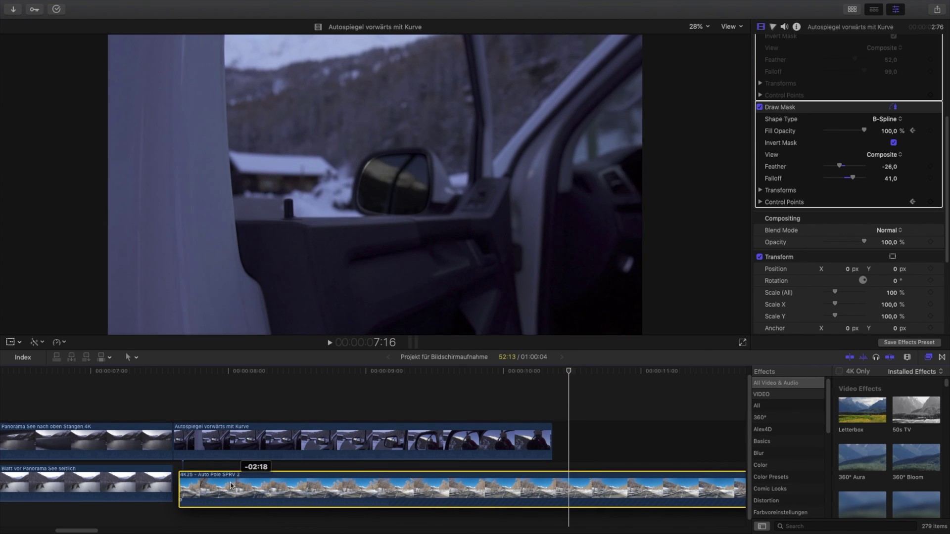
- Connect the road clip beneath the mirror clip at its start, then preview the result
{"action": "left_click_drag", "start_coordinate": [418, 489], "coordinate": [220, 479]}
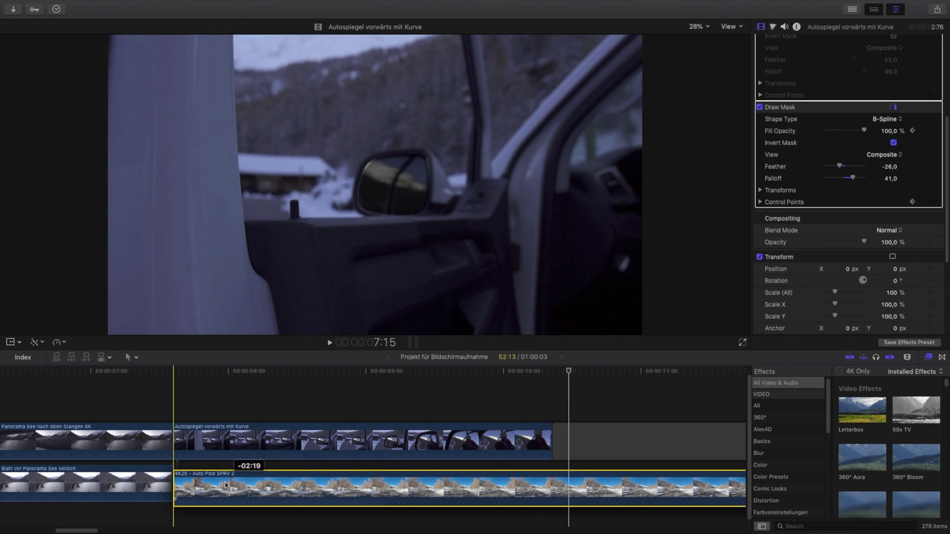
{"action": "key", "text": "super+7"}
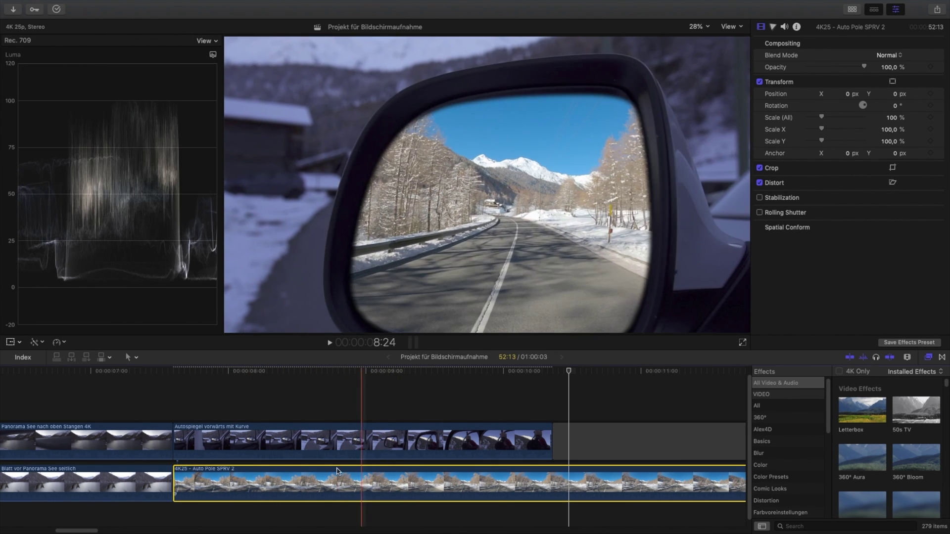
{"action": "key", "text": "space"}
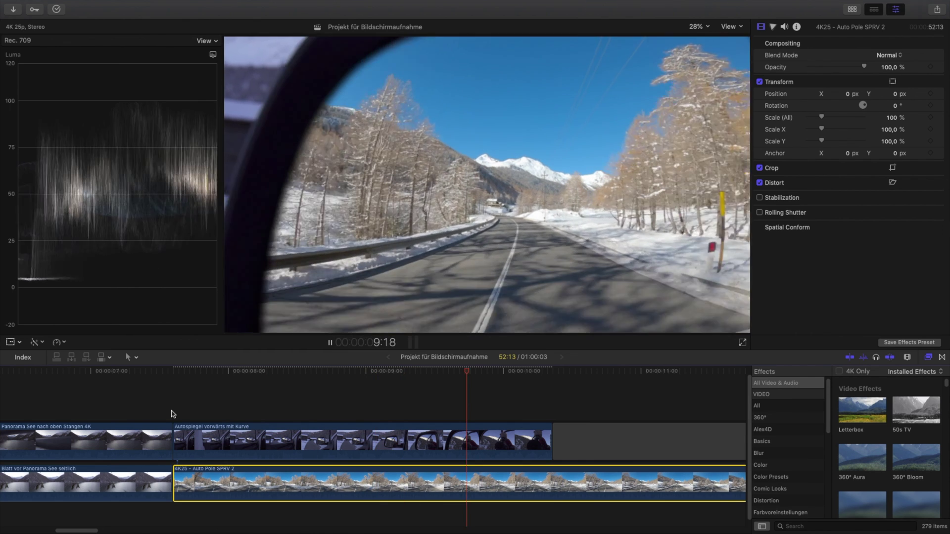
{"action": "key", "text": "space"}
{"action": "left_click", "coordinate": [759, 454]}
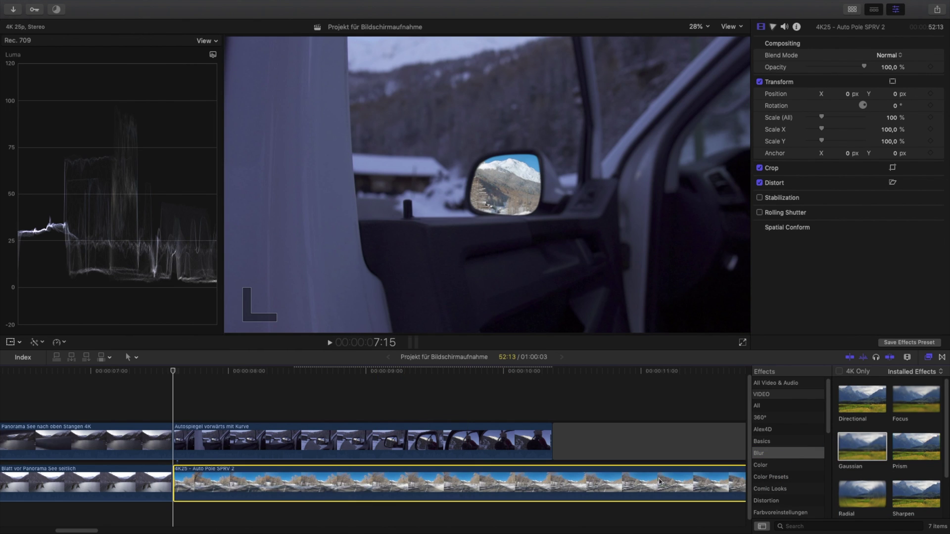
- Drop Gaussian blur onto the road clip, then add Color Wheels in the Color inspector
{"action": "left_click_drag", "start_coordinate": [661, 479], "coordinate": [662, 479]}
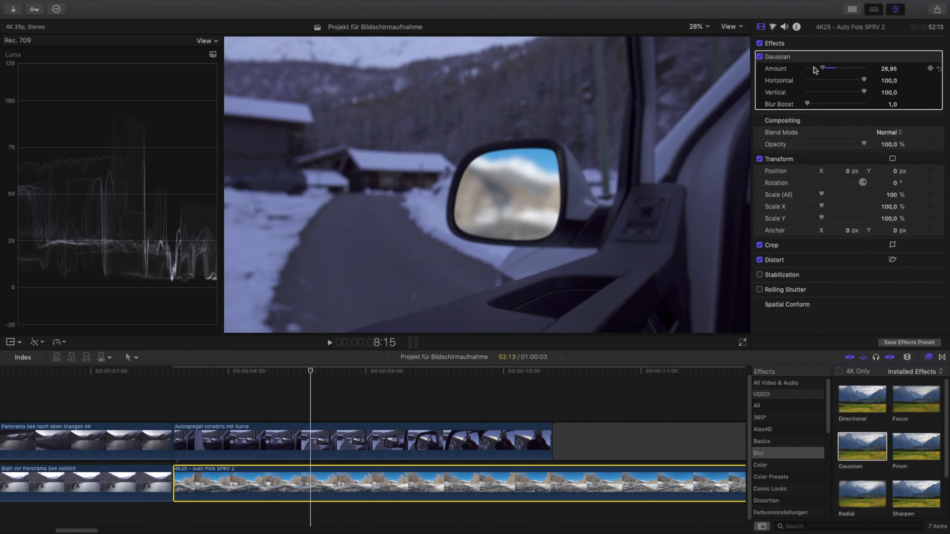
{"action": "left_click", "coordinate": [525, 396]}
{"action": "left_click", "coordinate": [278, 472]}
{"action": "left_click", "coordinate": [792, 43]}
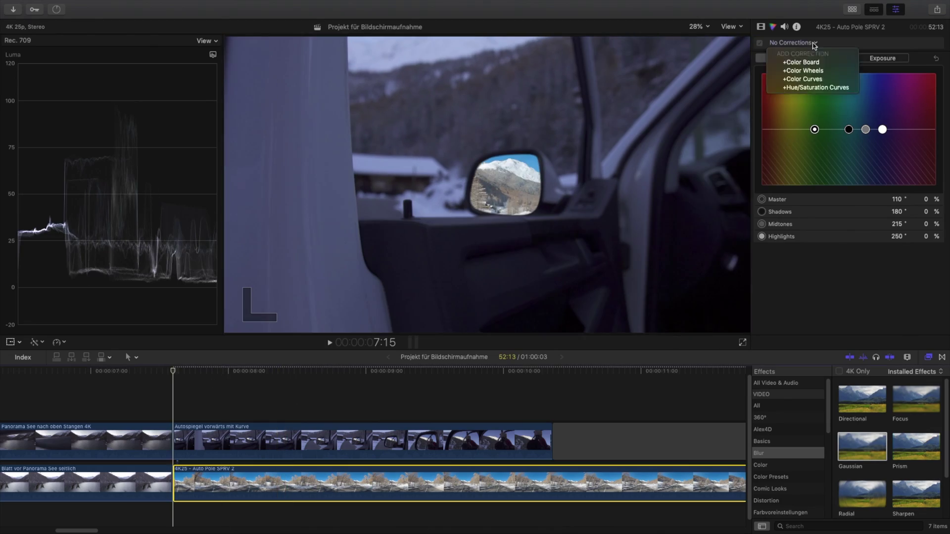
{"action": "left_click", "coordinate": [813, 72]}
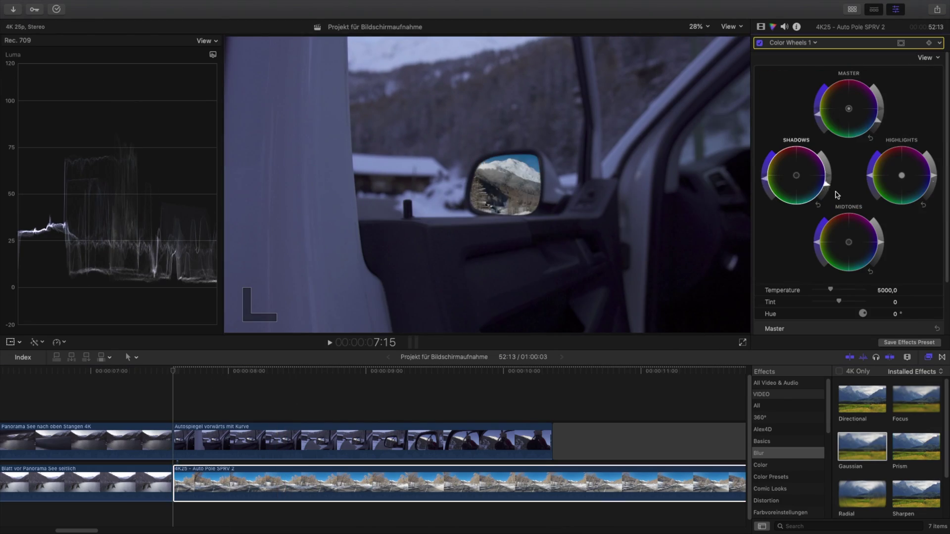